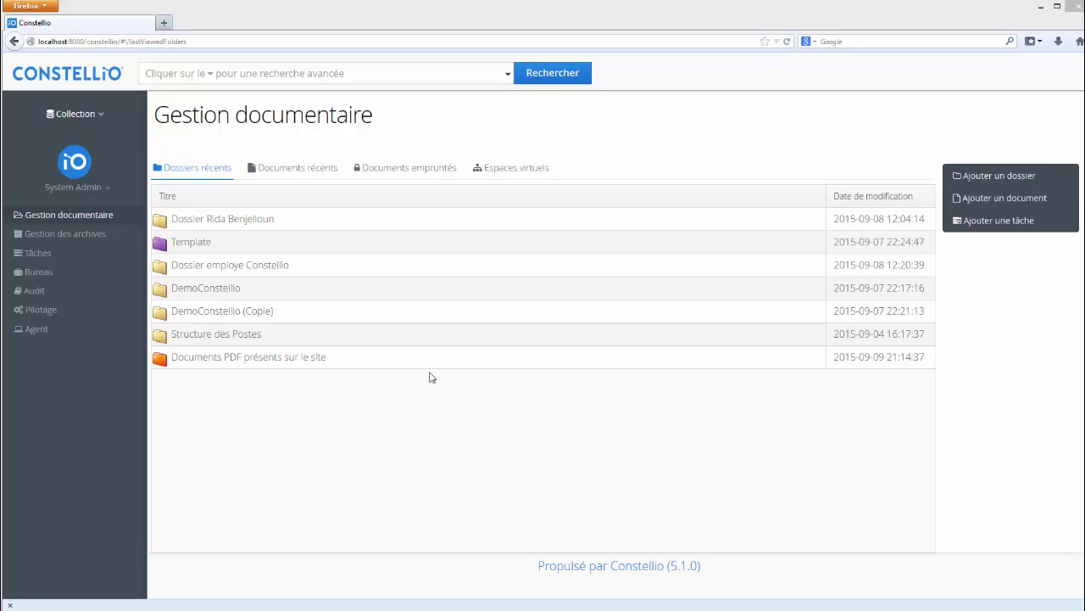
Step: Switch from the document management home to Gestion des archives in the left sidebar
{"action": "left_click", "coordinate": [79, 238]}
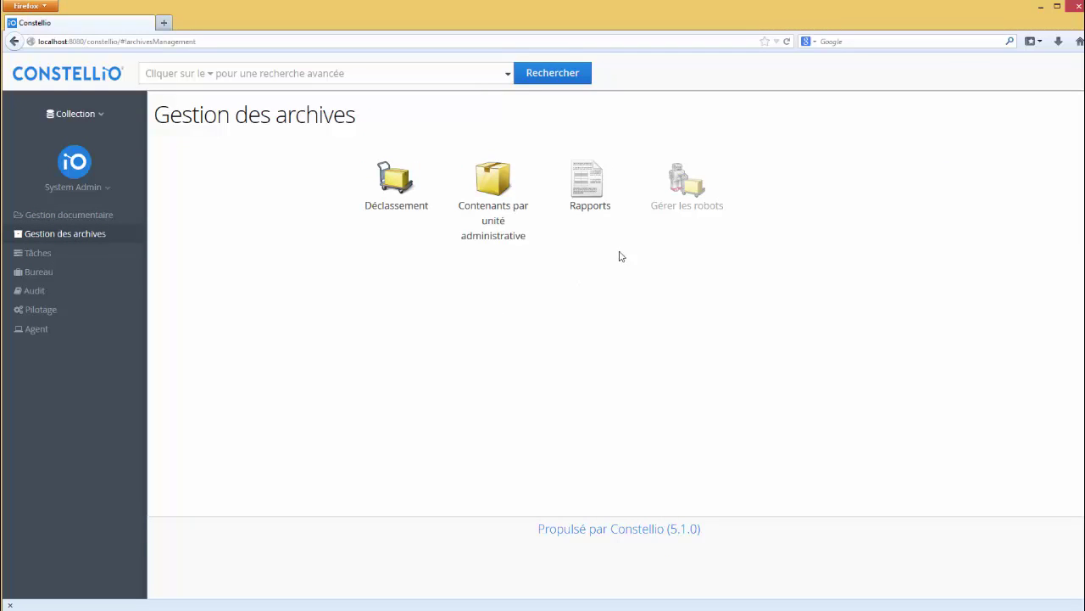
{"action": "left_click", "coordinate": [585, 184]}
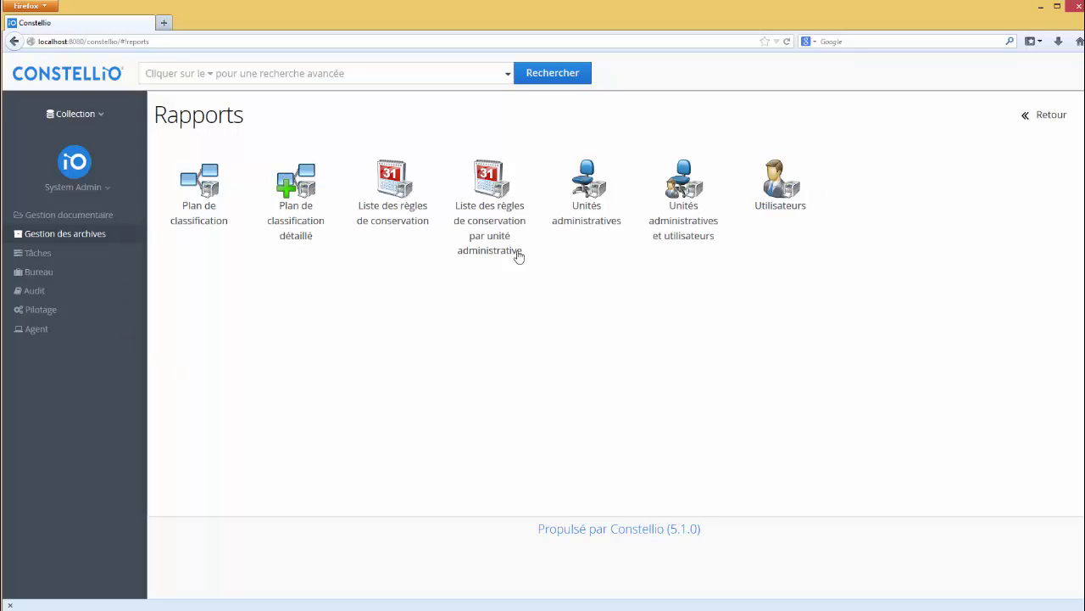
{"action": "left_click", "coordinate": [203, 194]}
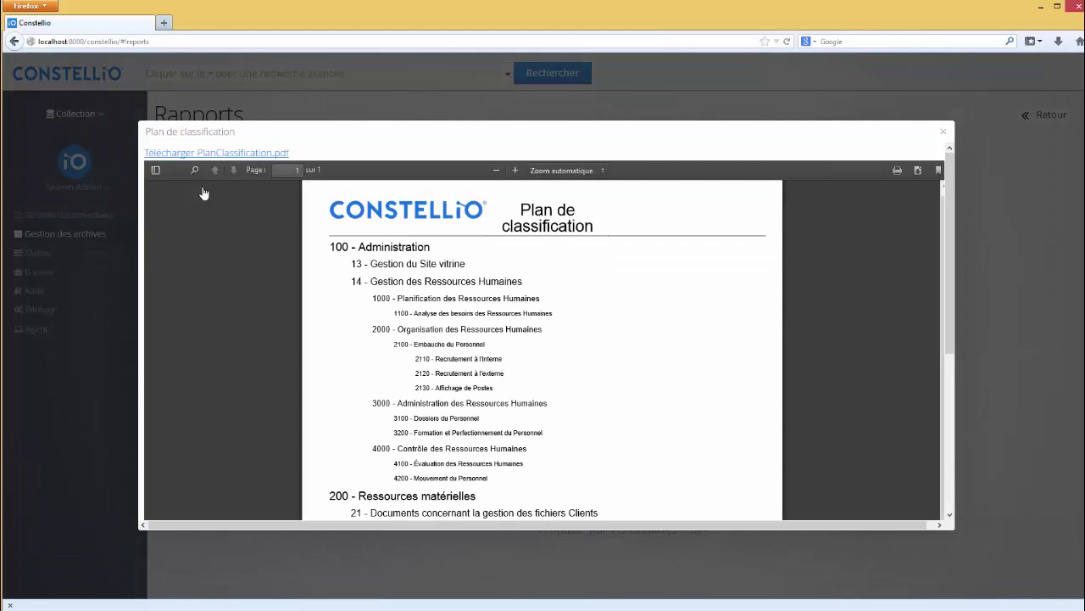
{"action": "left_click", "coordinate": [943, 132]}
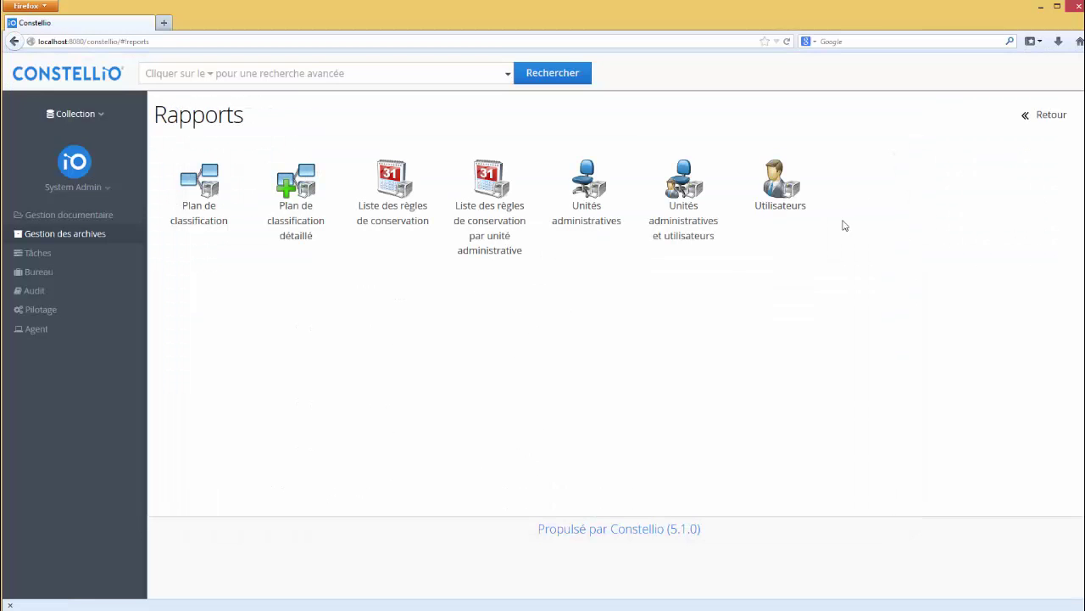
{"action": "left_click", "coordinate": [303, 195]}
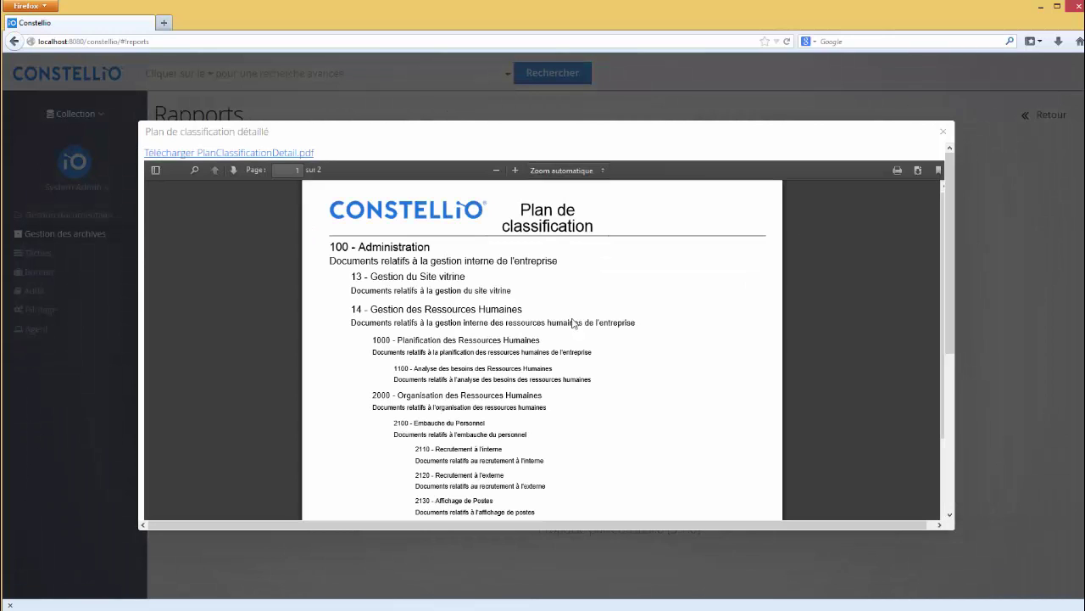
{"action": "left_click", "coordinate": [943, 132]}
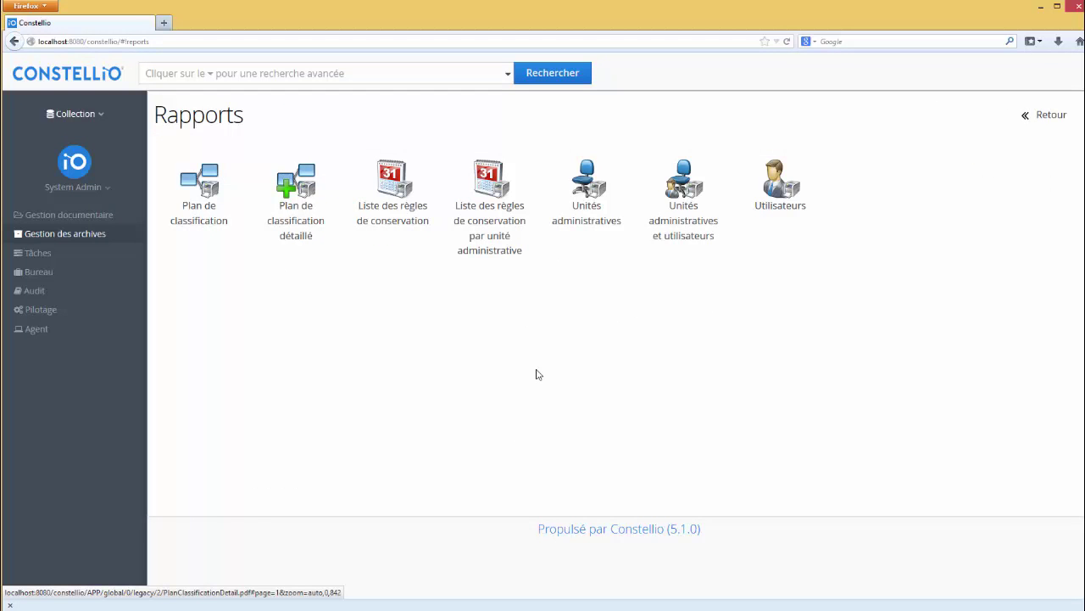
{"action": "left_click", "coordinate": [394, 202]}
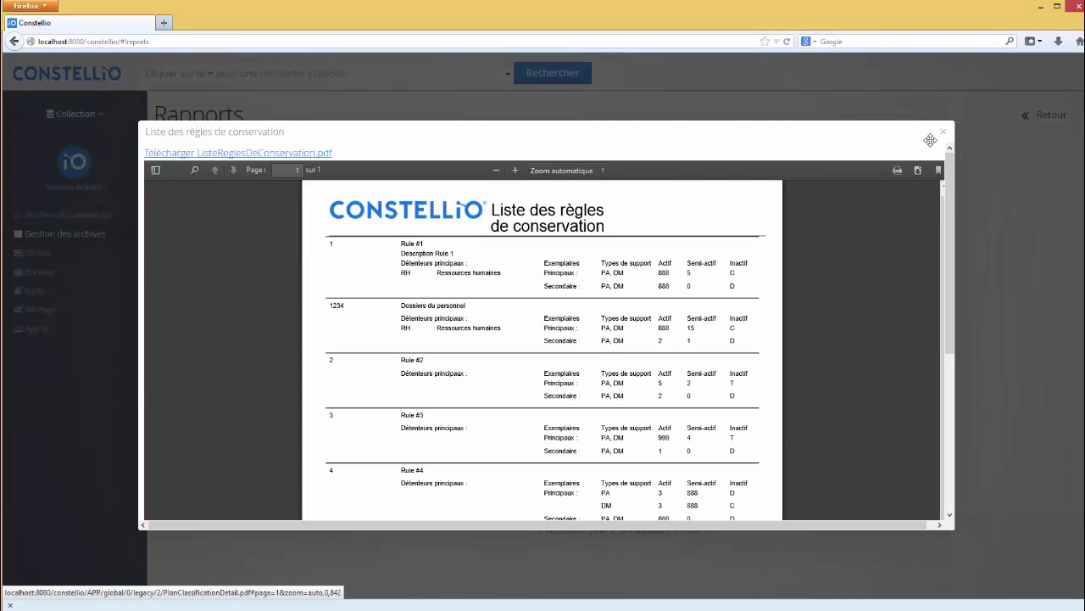
{"action": "left_click", "coordinate": [946, 131]}
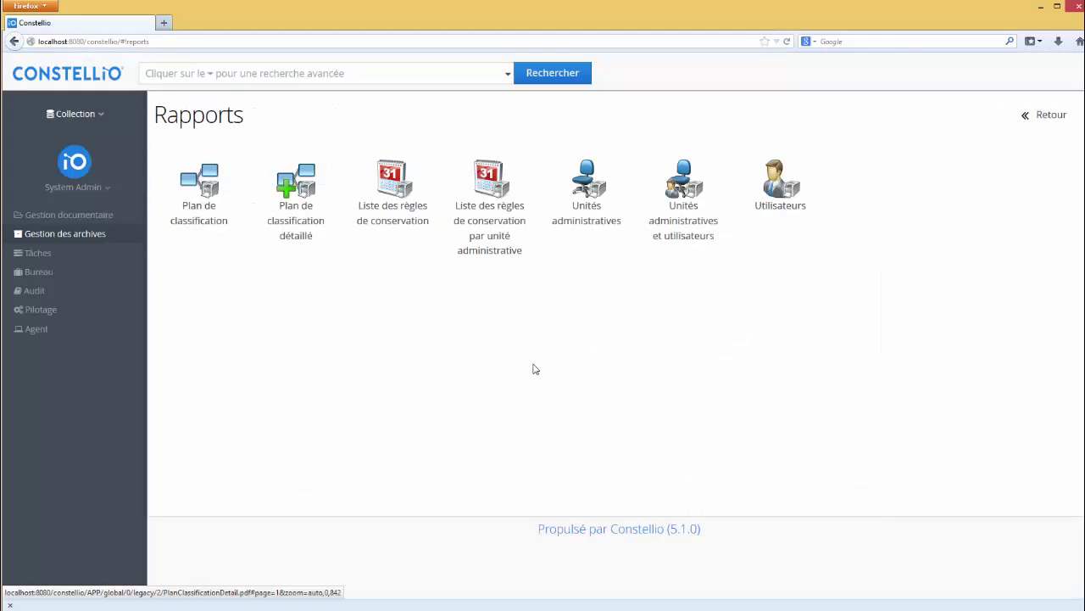
{"action": "left_click", "coordinate": [497, 197]}
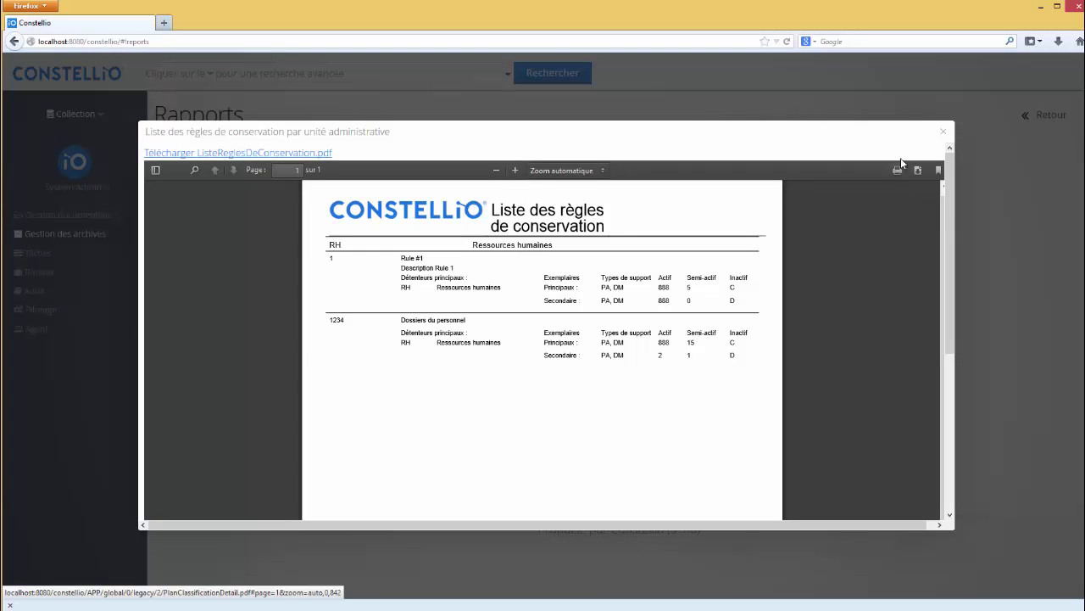
{"action": "left_click", "coordinate": [944, 131]}
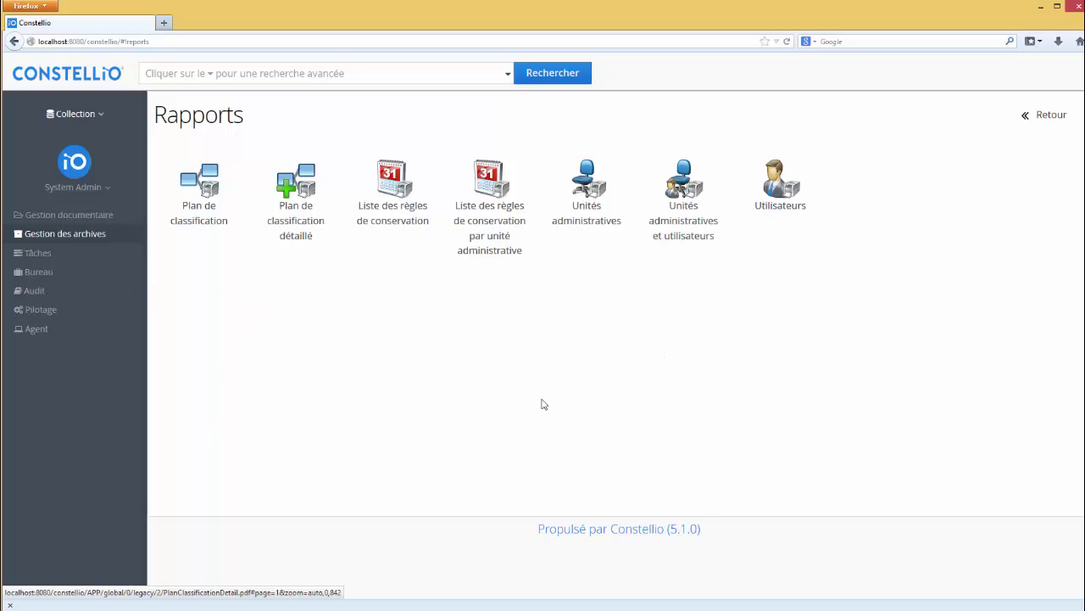
{"action": "left_click", "coordinate": [1045, 119]}
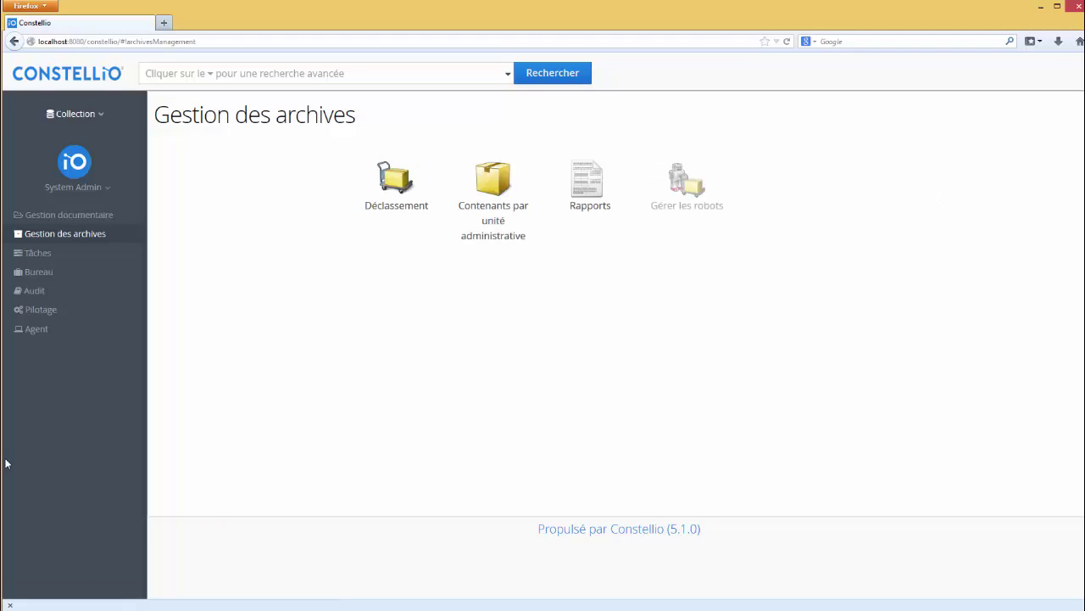
Step: Go to Pilotage > Schémas de métadonnées and open report configuration for the Dossier schema type
{"action": "left_click", "coordinate": [46, 314]}
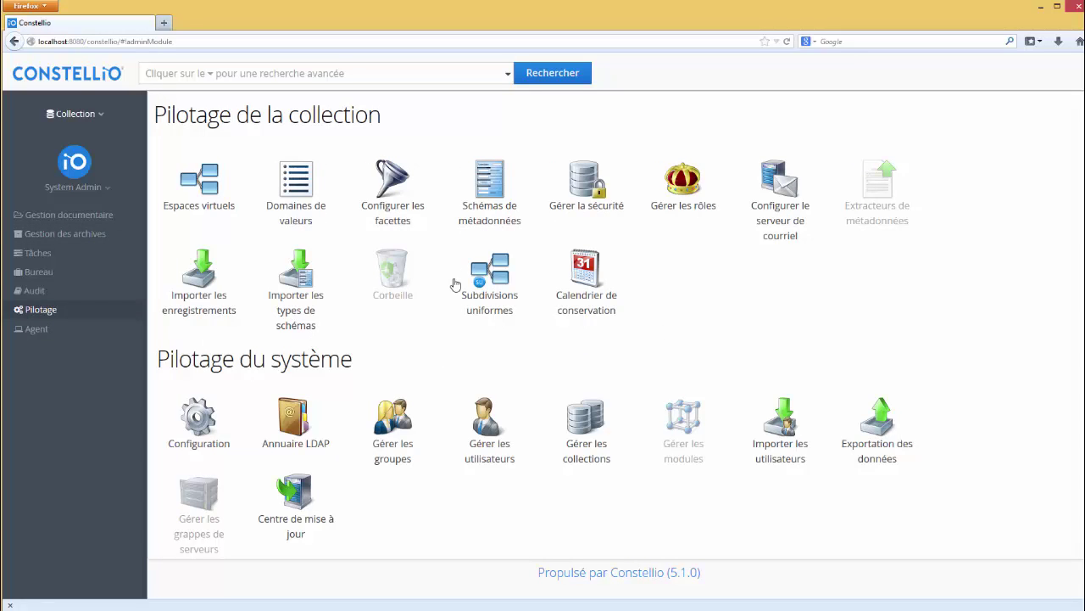
{"action": "left_click", "coordinate": [492, 196]}
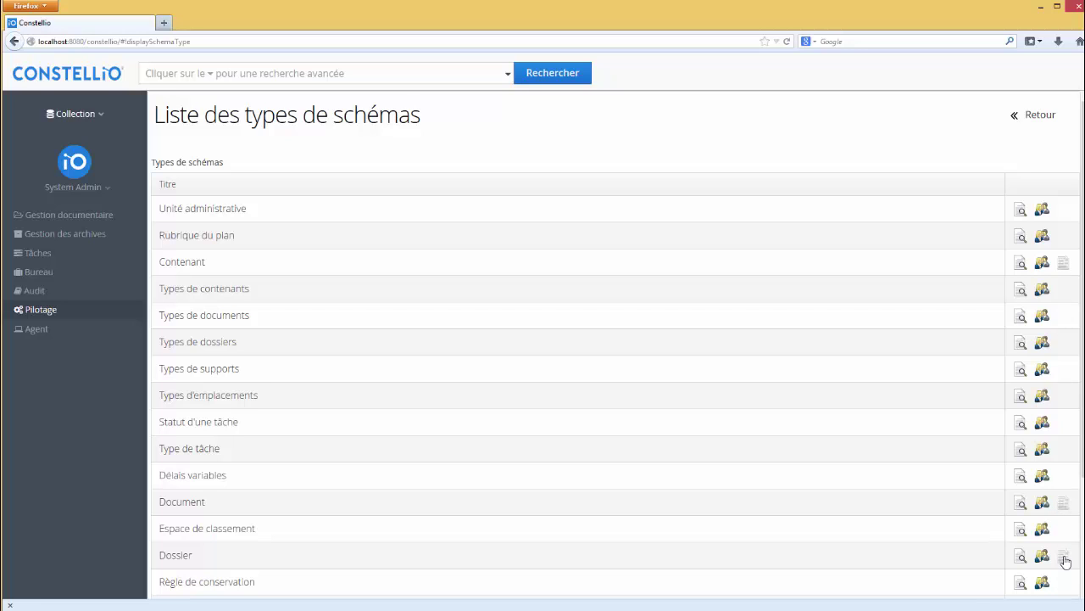
{"action": "left_click", "coordinate": [1064, 556]}
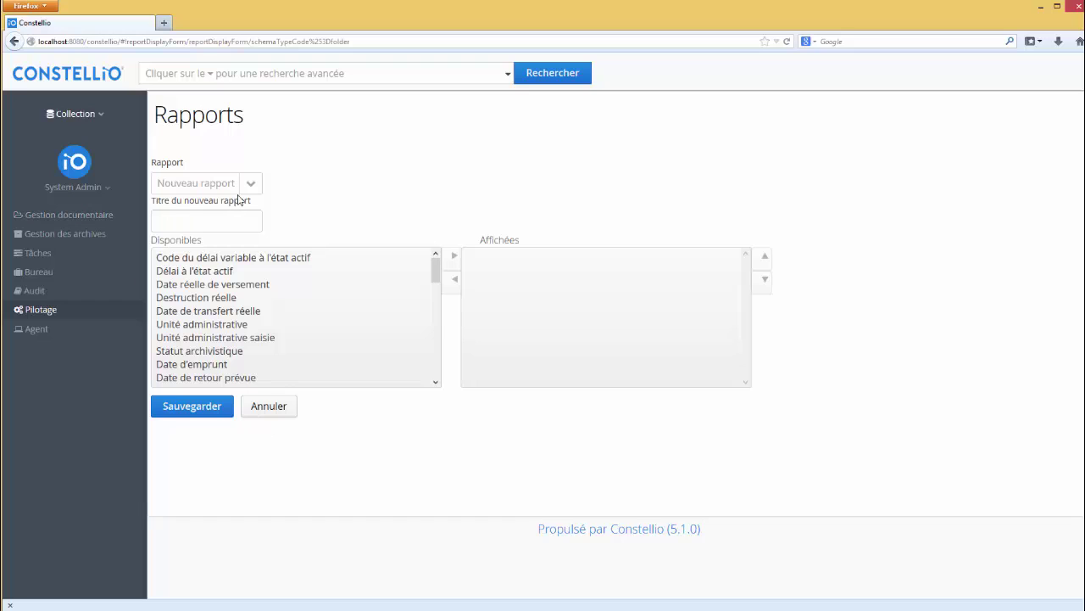
Step: Title the new report 'Rapport test' and add Titre to the displayed fields
{"action": "left_click", "coordinate": [193, 221]}
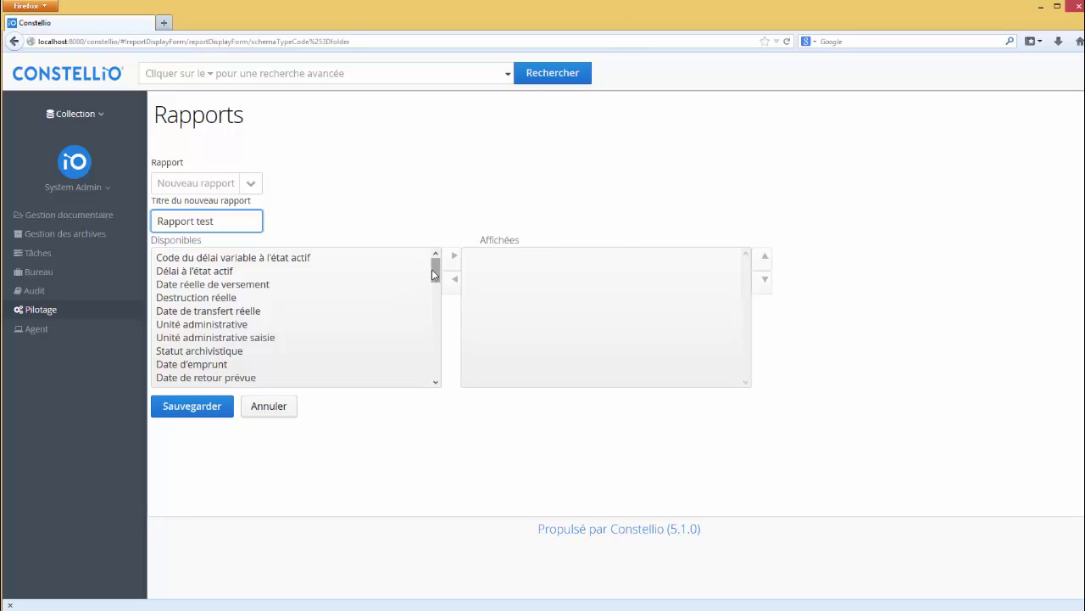
{"action": "left_click_drag", "start_coordinate": [434, 272], "coordinate": [437, 365]}
{"action": "left_click", "coordinate": [181, 371]}
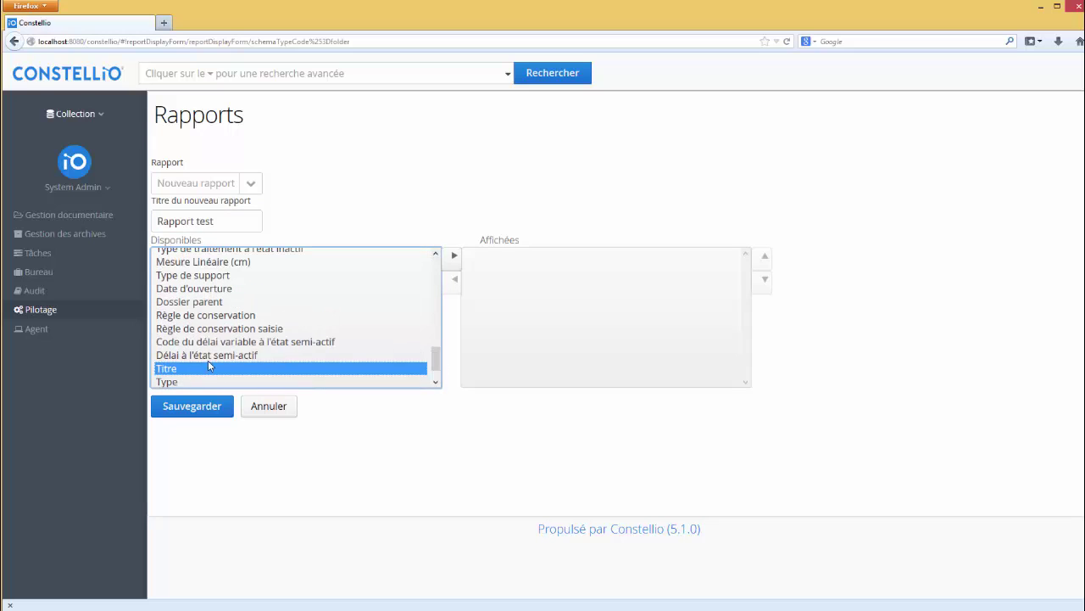
{"action": "left_click", "coordinate": [451, 257]}
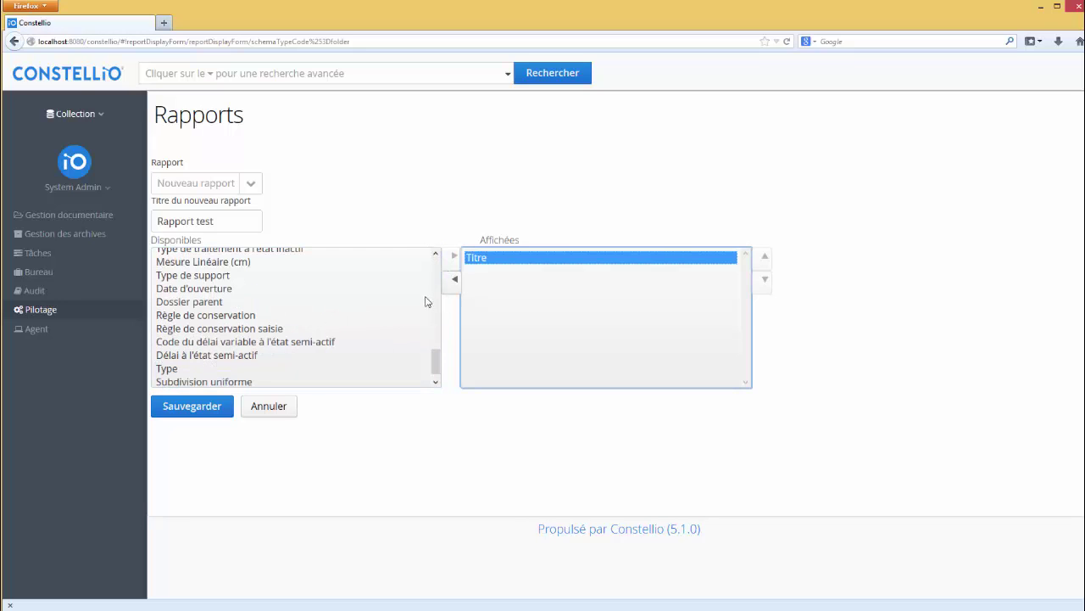
Step: Add Rubrique du plan de classification and Unité administrative to the displayed fields
{"action": "left_click", "coordinate": [435, 361]}
{"action": "left_click_drag", "start_coordinate": [435, 360], "coordinate": [437, 298]}
{"action": "left_click", "coordinate": [294, 320]}
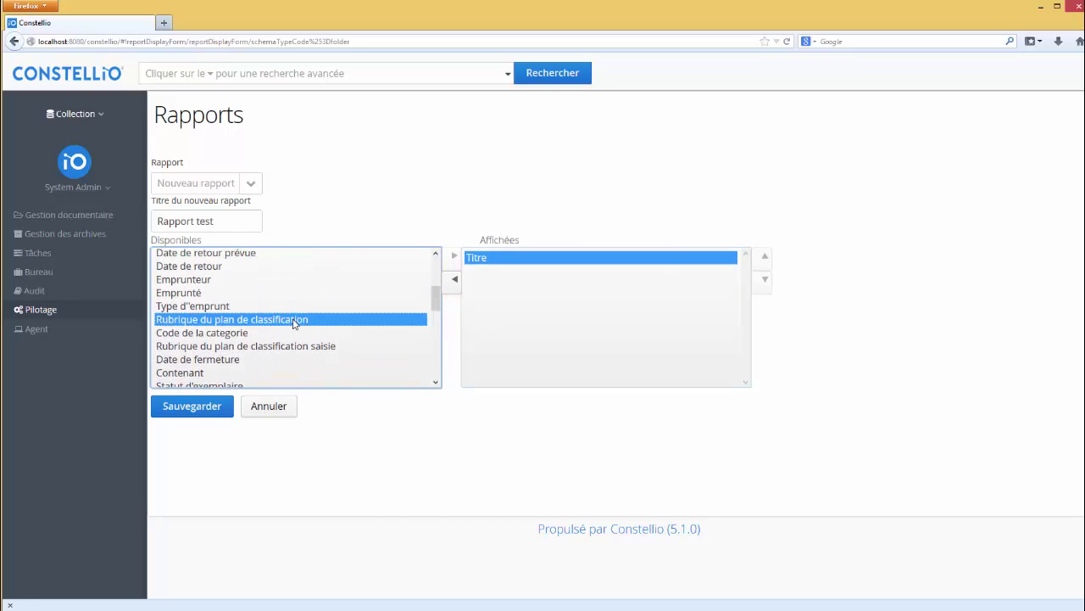
{"action": "left_click", "coordinate": [454, 256]}
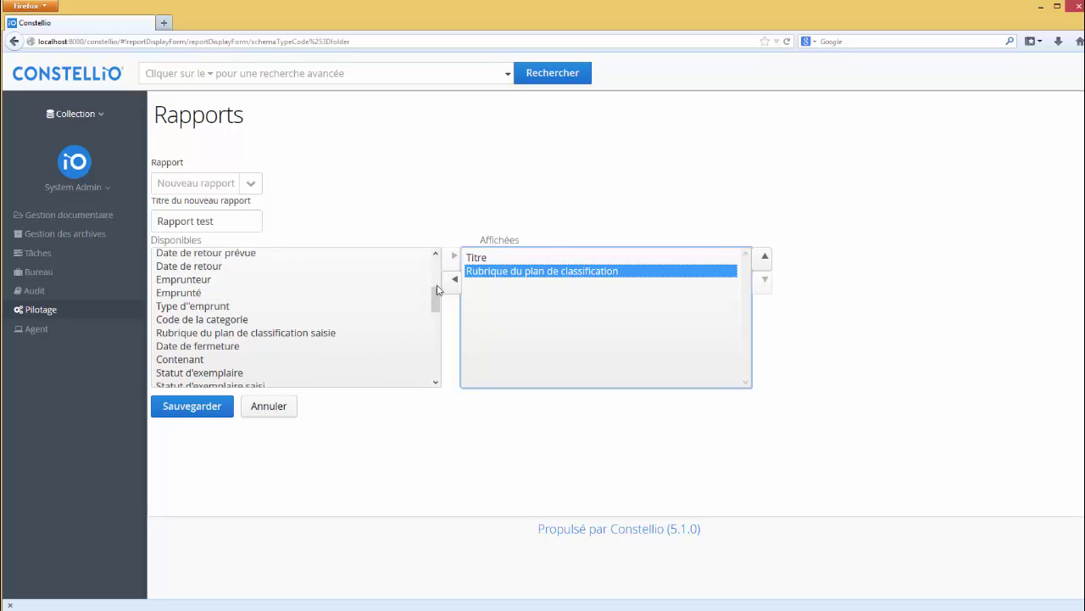
{"action": "mouse_move", "coordinate": [438, 290]}
{"action": "left_mouse_down"}
{"action": "mouse_move", "coordinate": [437, 316]}
{"action": "mouse_move", "coordinate": [438, 272]}
{"action": "left_mouse_up"}
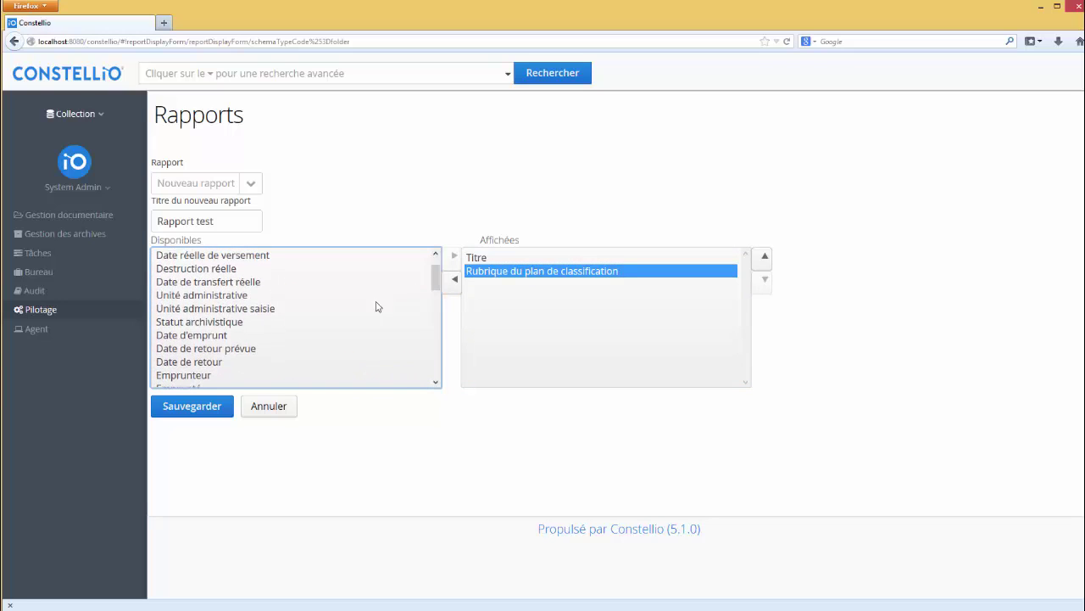
{"action": "left_click", "coordinate": [219, 296]}
{"action": "left_click", "coordinate": [454, 256]}
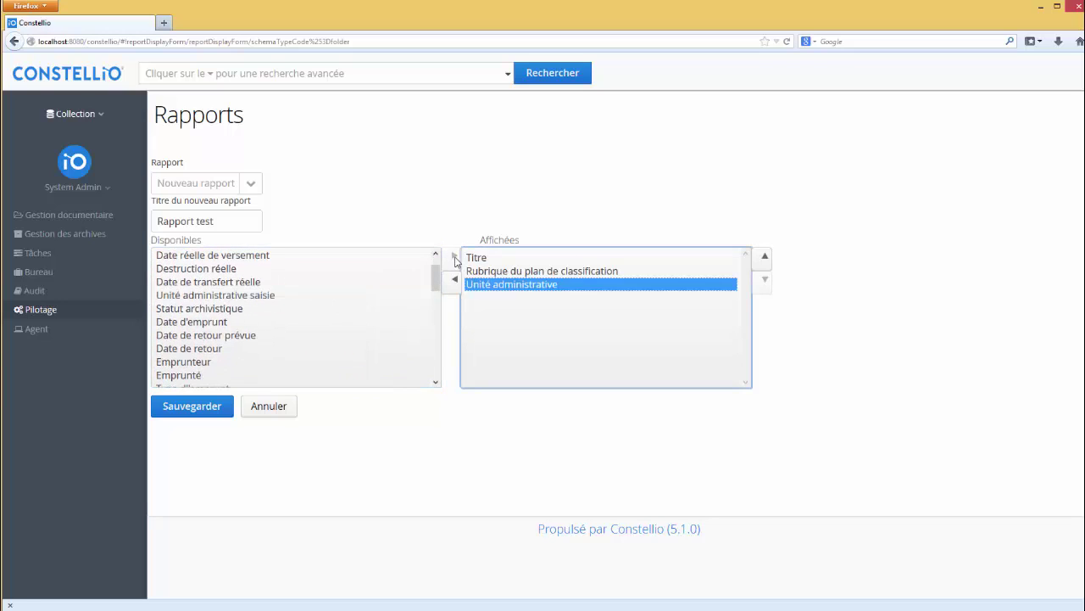
Step: Keep Unité administrative as the last column and save the report
{"action": "left_click", "coordinate": [763, 256]}
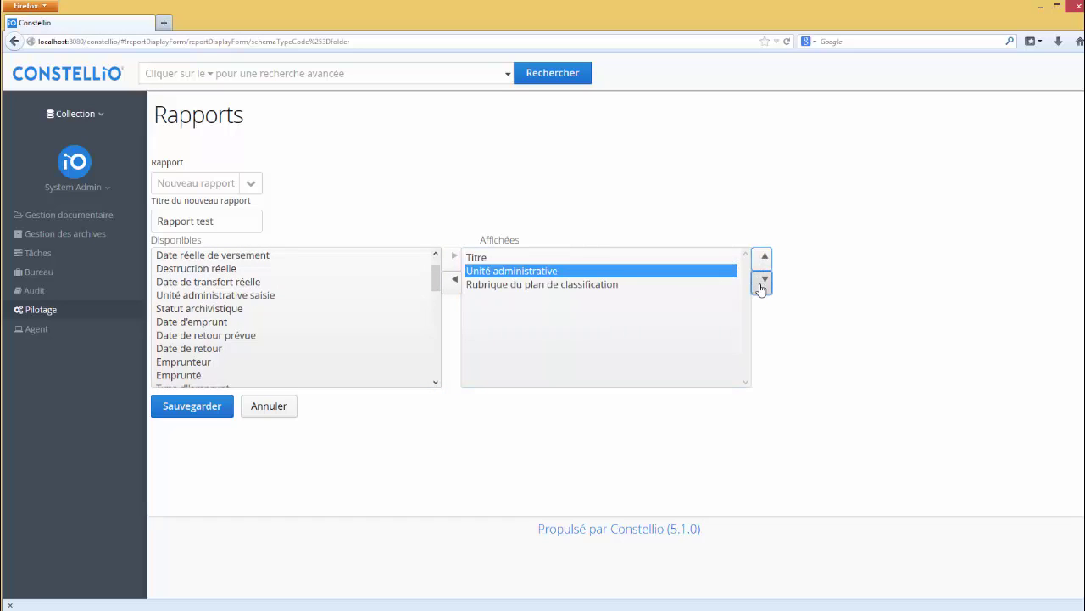
{"action": "left_click", "coordinate": [764, 278]}
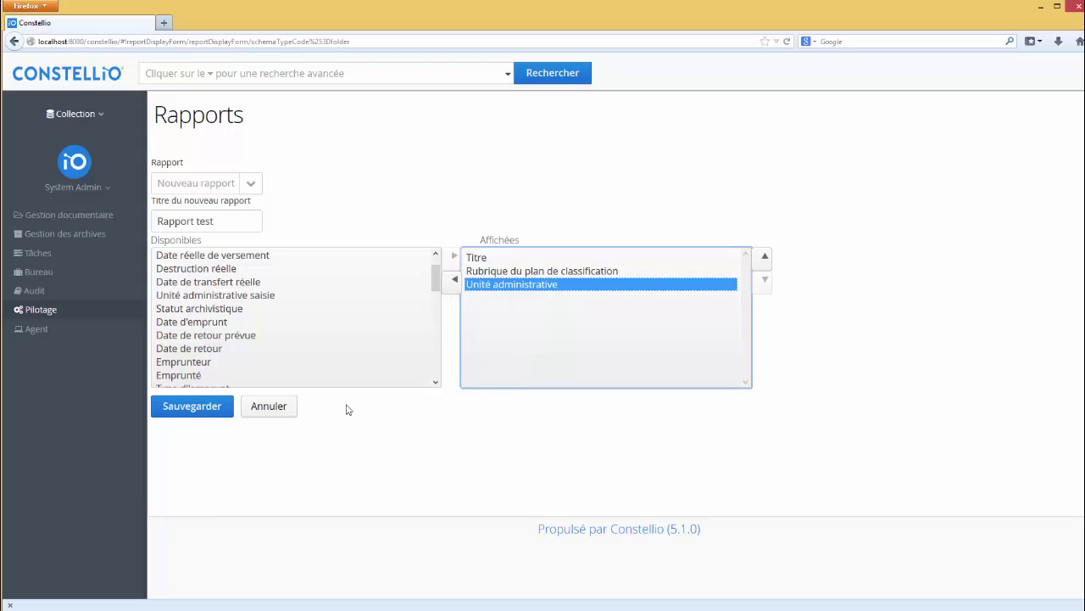
{"action": "left_click", "coordinate": [205, 416]}
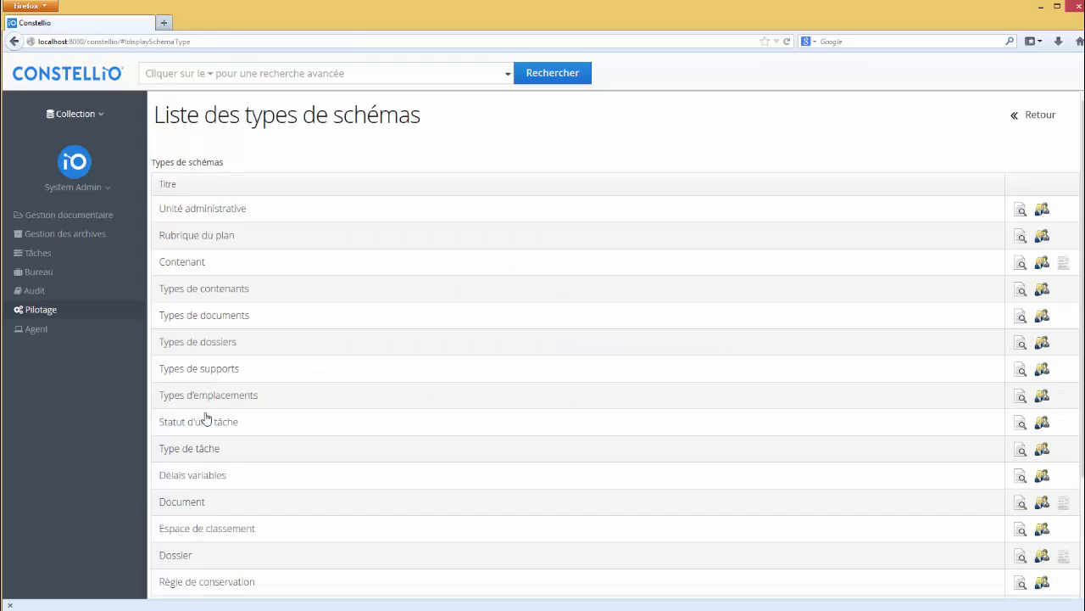
Step: Run an advanced search limited to folders and select the first three folder results
{"action": "left_click", "coordinate": [81, 219]}
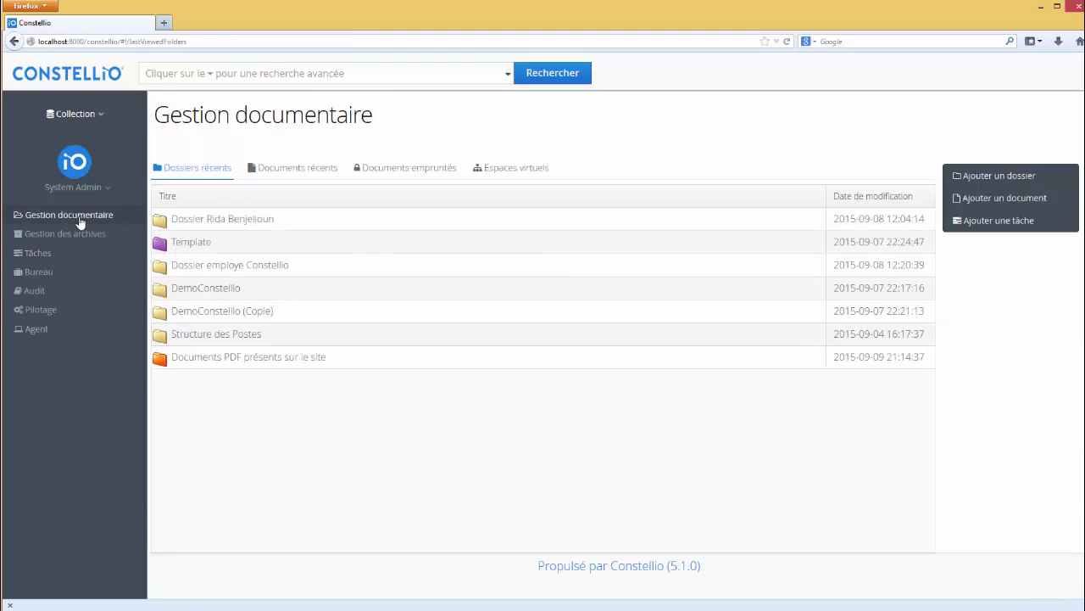
{"action": "left_click", "coordinate": [366, 75]}
{"action": "left_click", "coordinate": [507, 75]}
{"action": "left_click", "coordinate": [150, 103]}
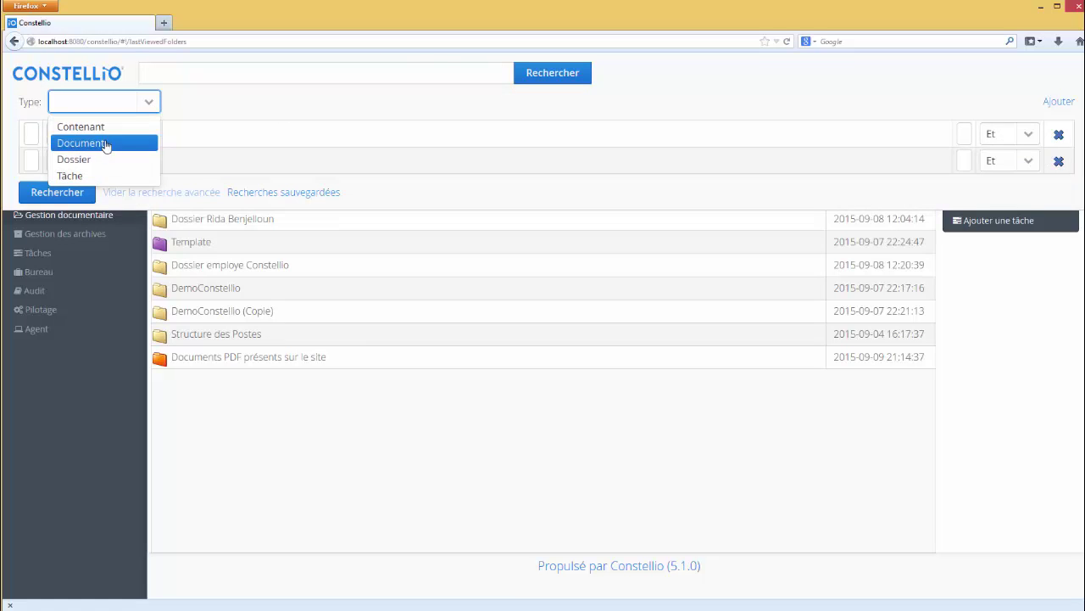
{"action": "left_click", "coordinate": [103, 159]}
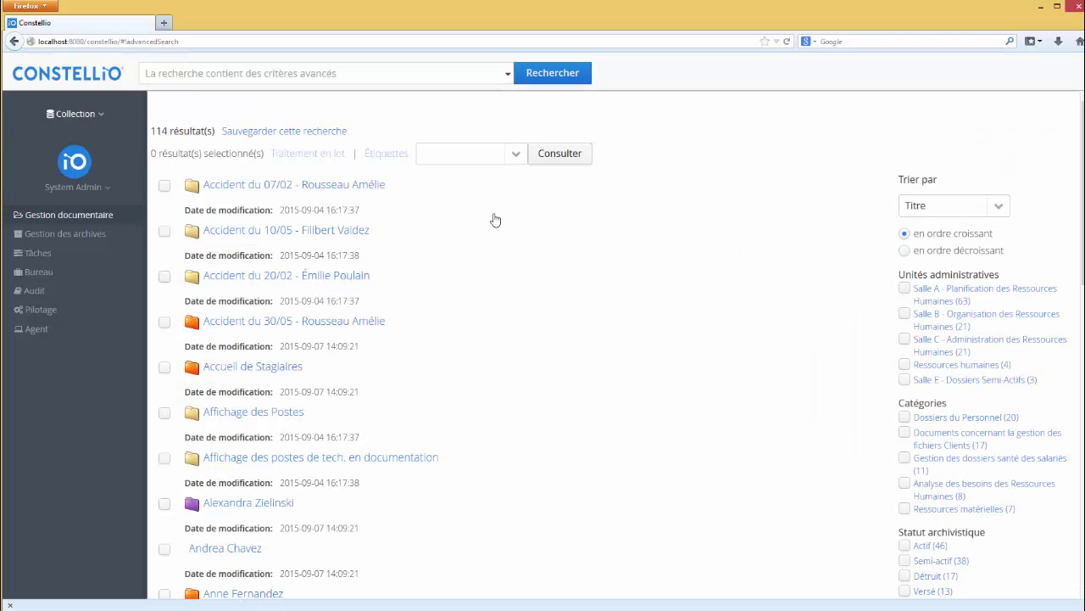
{"action": "left_click", "coordinate": [165, 186]}
{"action": "left_click", "coordinate": [165, 231]}
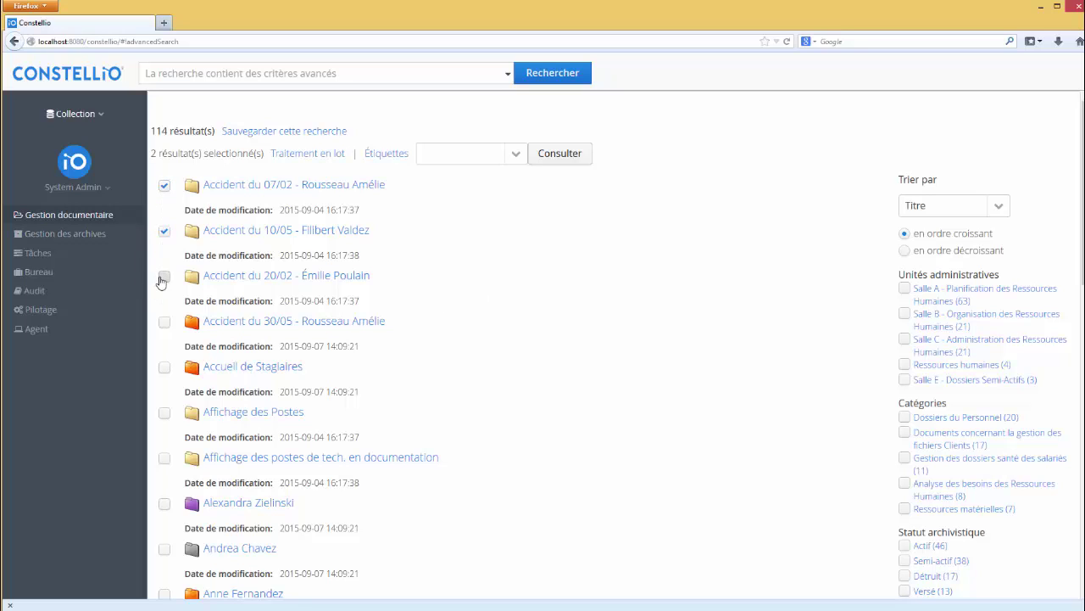
{"action": "left_click", "coordinate": [164, 277]}
Step: Run the Rapport test report on those folders and open Rapport test.xls in OpenOffice Calc
{"action": "left_click", "coordinate": [515, 155]}
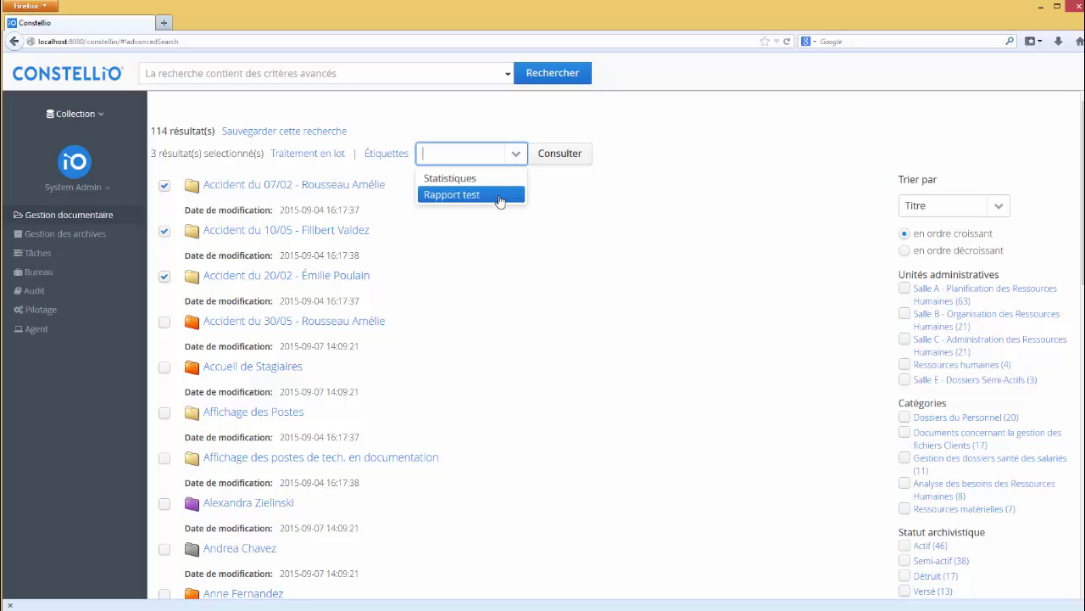
{"action": "left_click", "coordinate": [498, 195]}
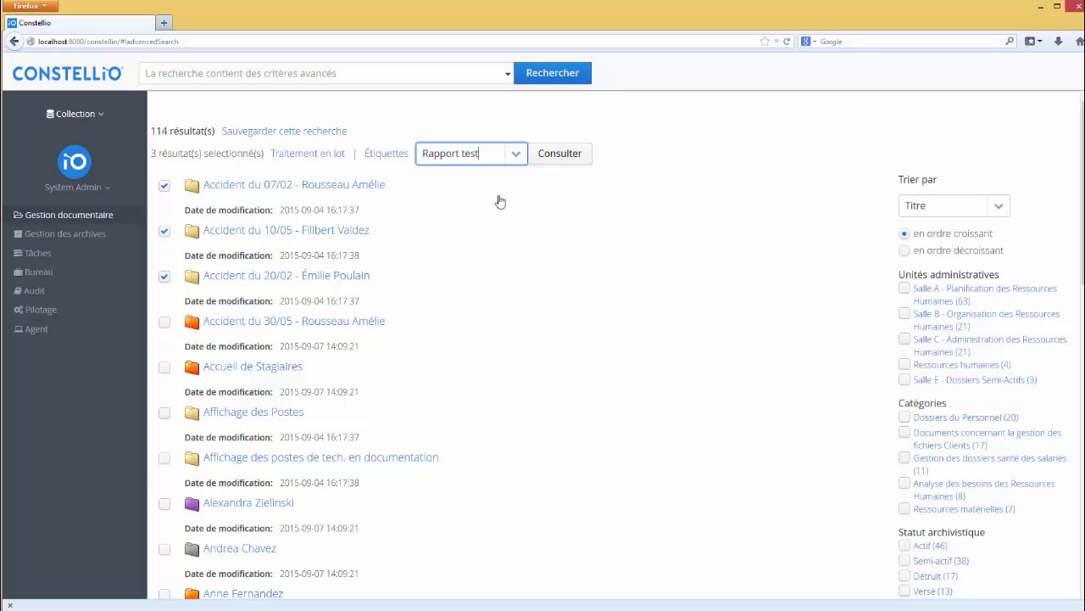
{"action": "left_click", "coordinate": [555, 160]}
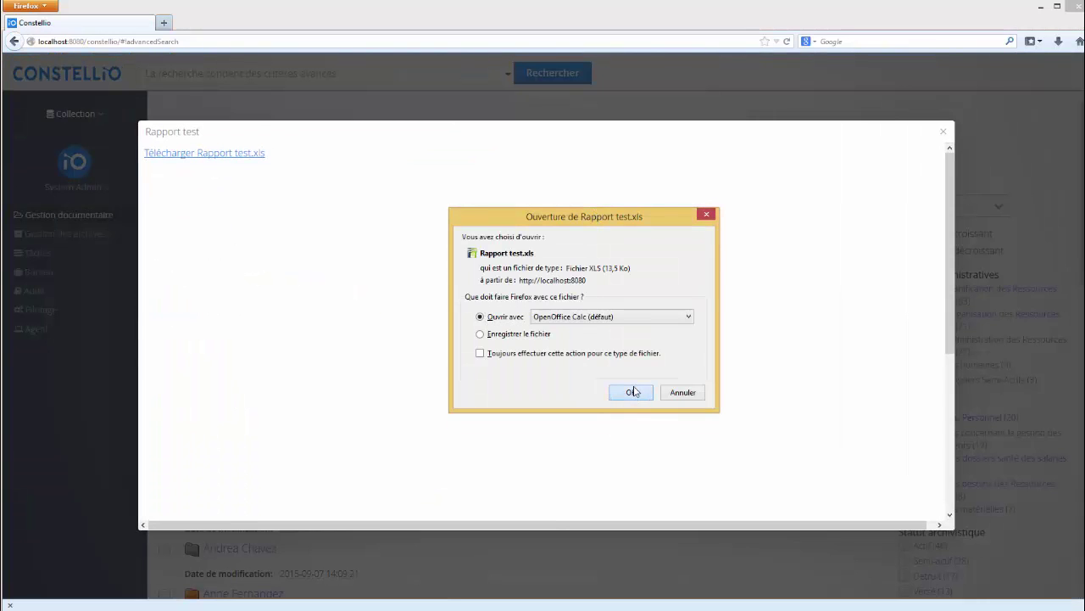
{"action": "left_click", "coordinate": [634, 392]}
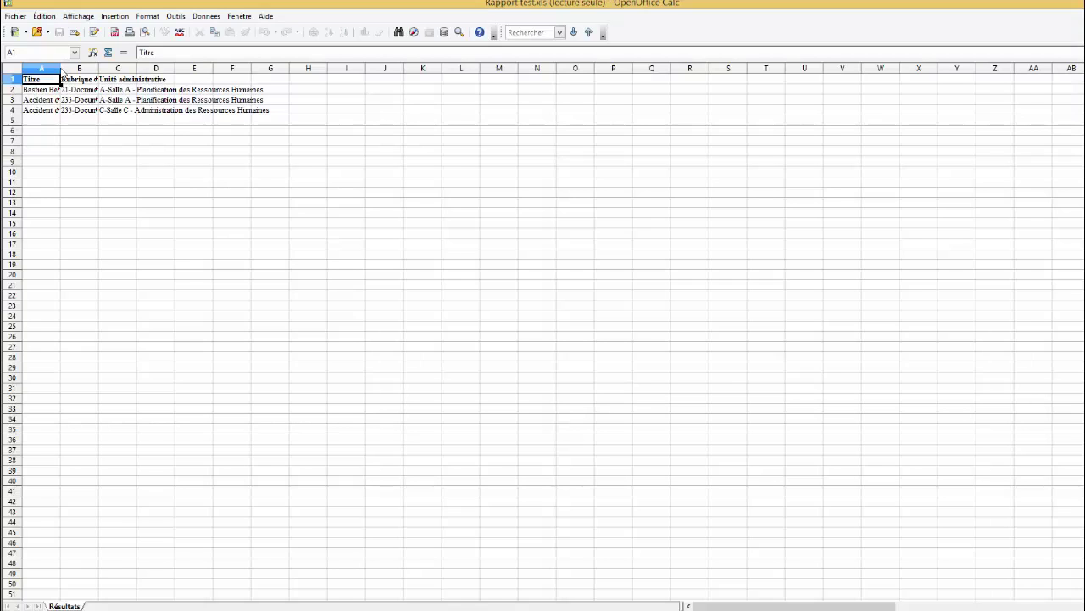
Step: Inspect the Titre and Rubrique du plan de classification columns, then close Calc and return to Constellio
{"action": "left_click", "coordinate": [64, 68]}
{"action": "left_click", "coordinate": [55, 68]}
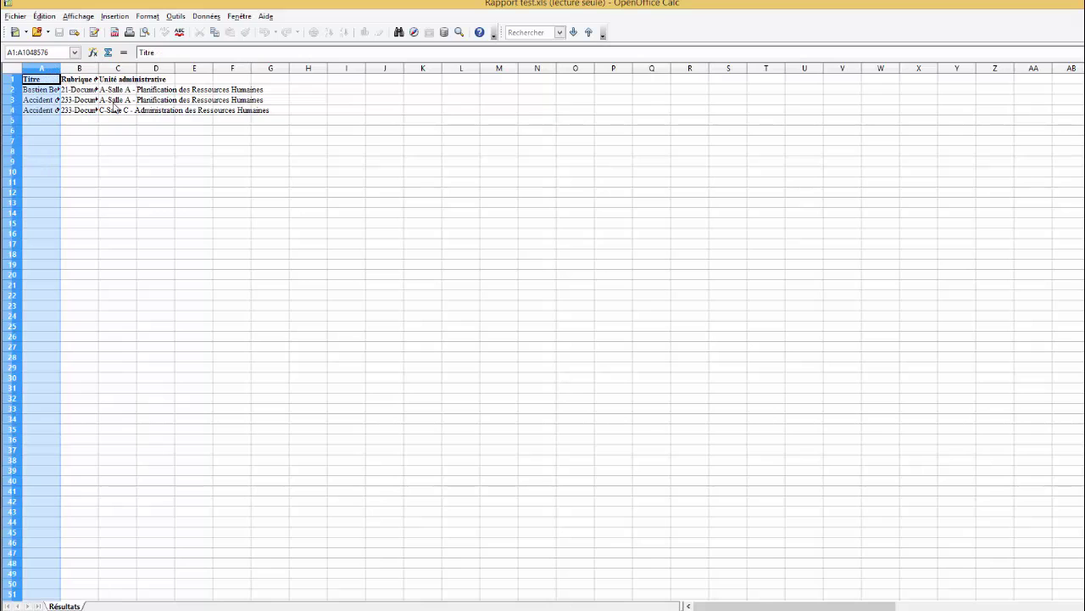
{"action": "left_click", "coordinate": [119, 154]}
{"action": "left_click", "coordinate": [62, 69]}
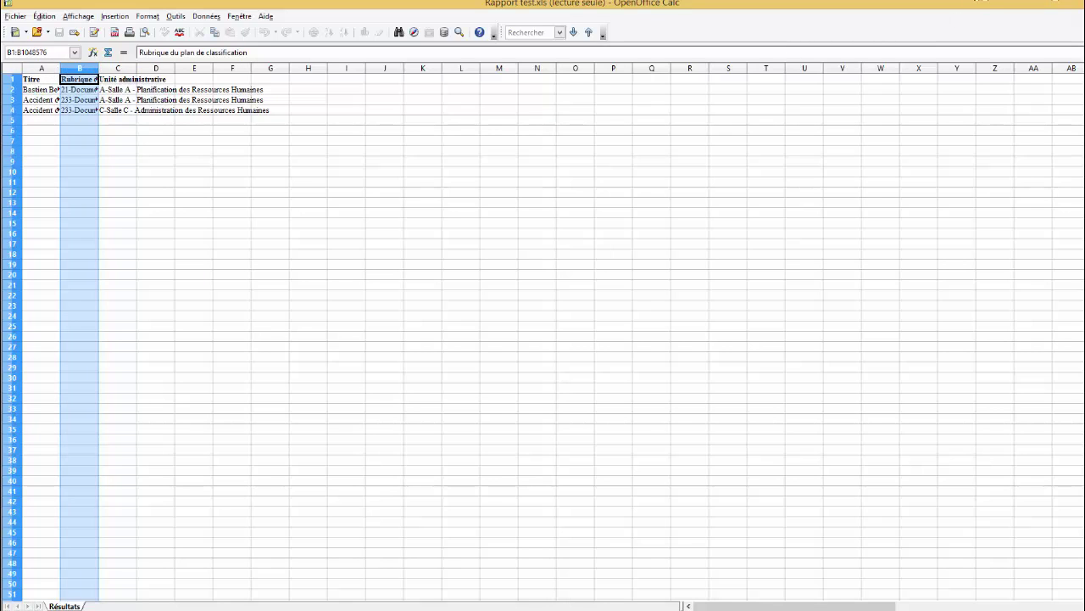
{"action": "key", "text": "alt+F4"}
{"action": "left_click", "coordinate": [1018, 557]}
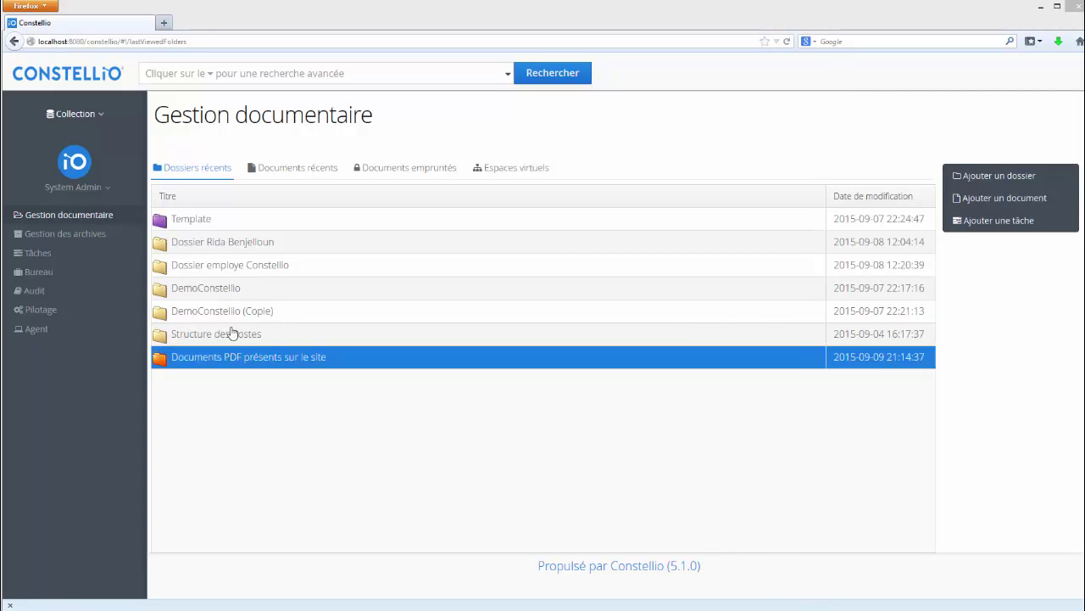
Step: Generate a label sheet PDF for the Template folder using a Code de plan label format
{"action": "left_click", "coordinate": [186, 221]}
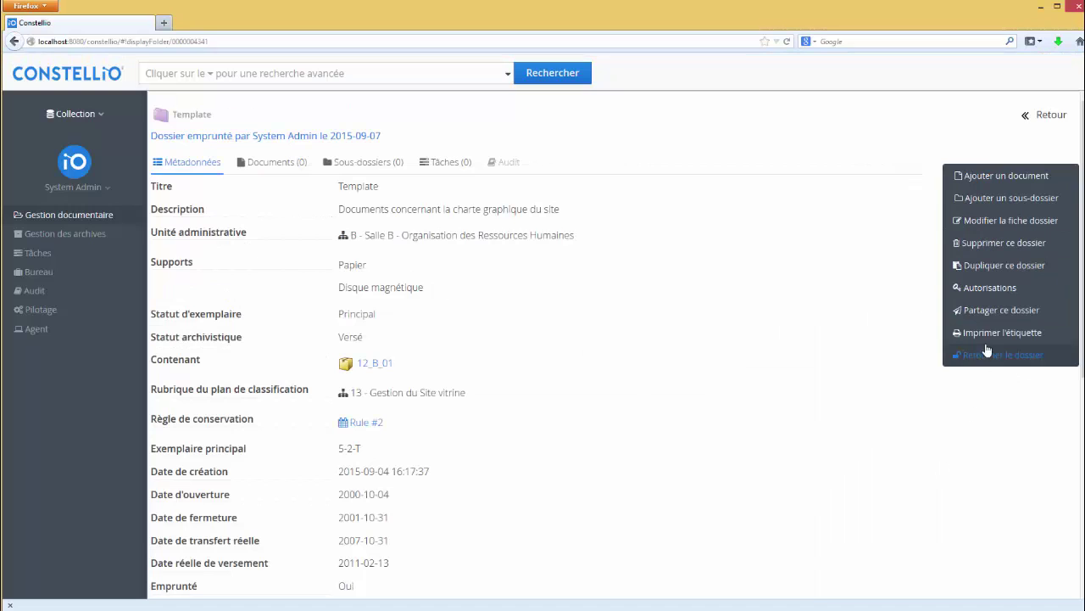
{"action": "left_click", "coordinate": [112, 218]}
{"action": "left_click", "coordinate": [194, 227]}
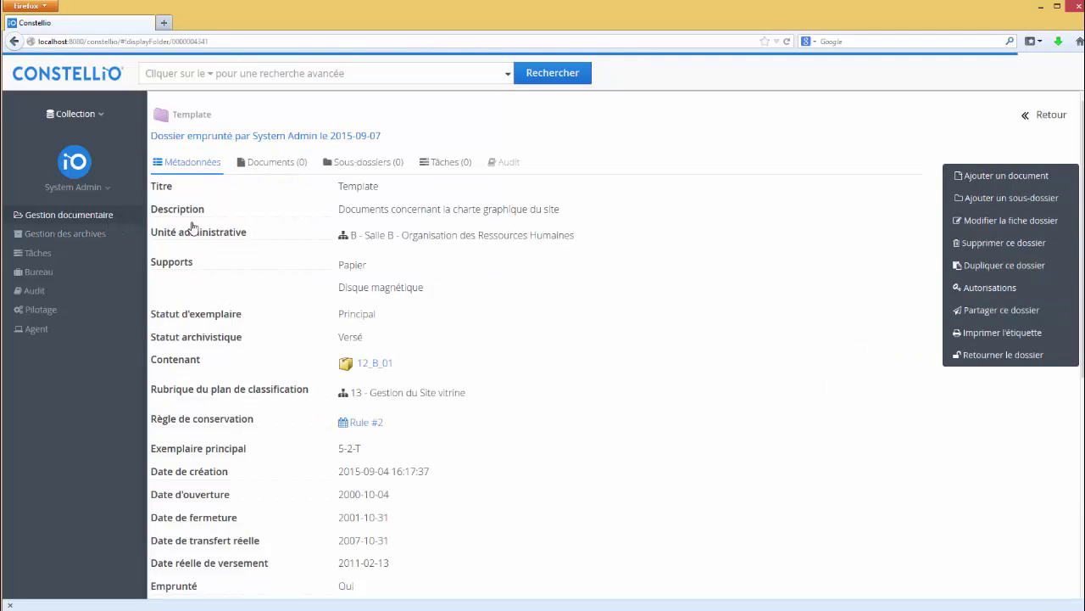
{"action": "left_click", "coordinate": [1016, 339]}
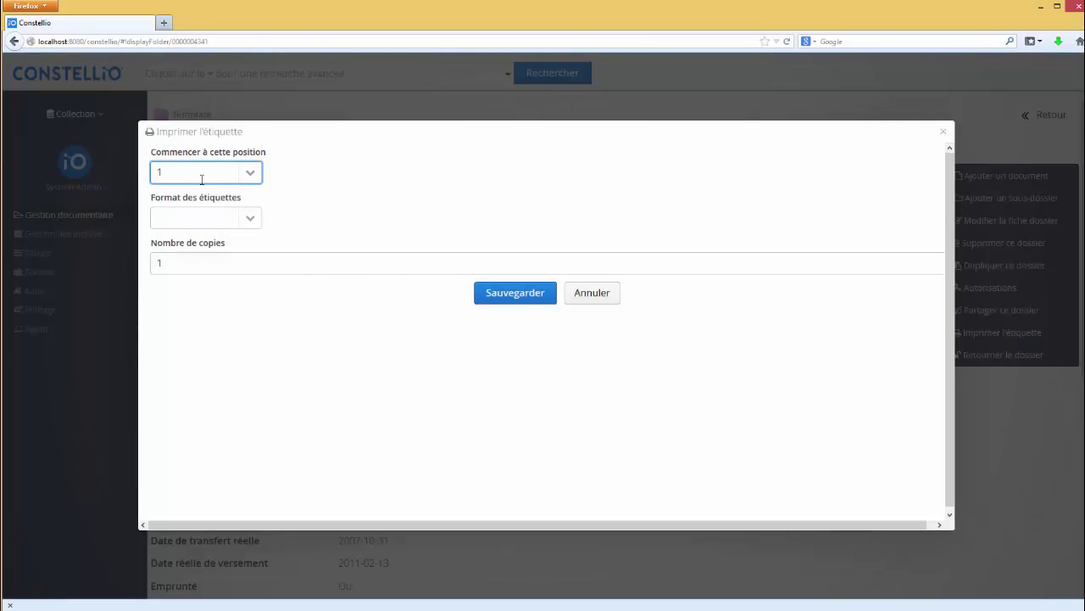
{"action": "left_click", "coordinate": [250, 219]}
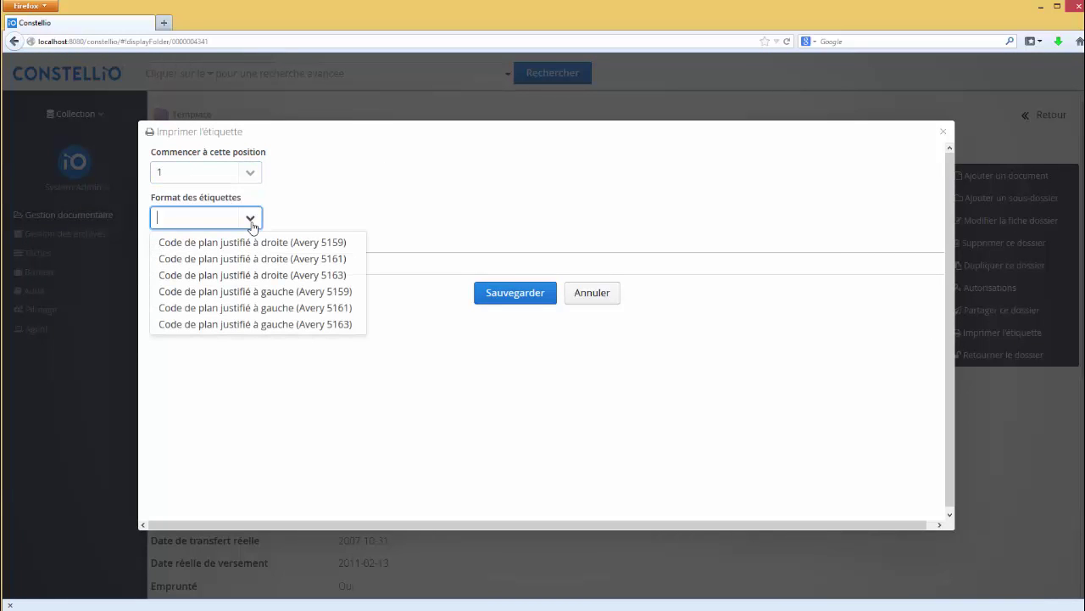
{"action": "left_click", "coordinate": [255, 243]}
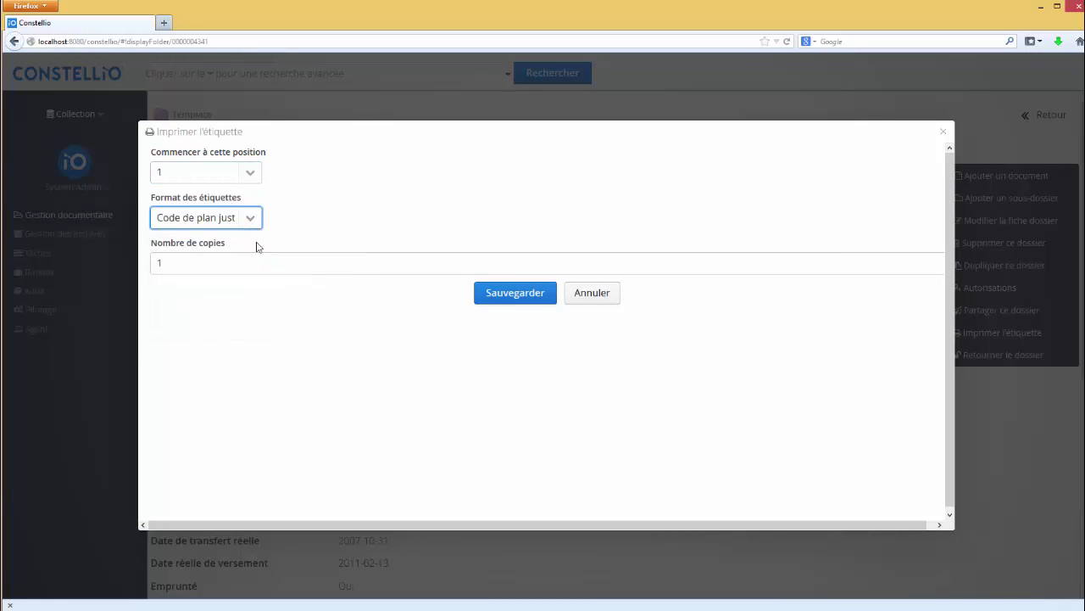
{"action": "key", "text": "Tab"}
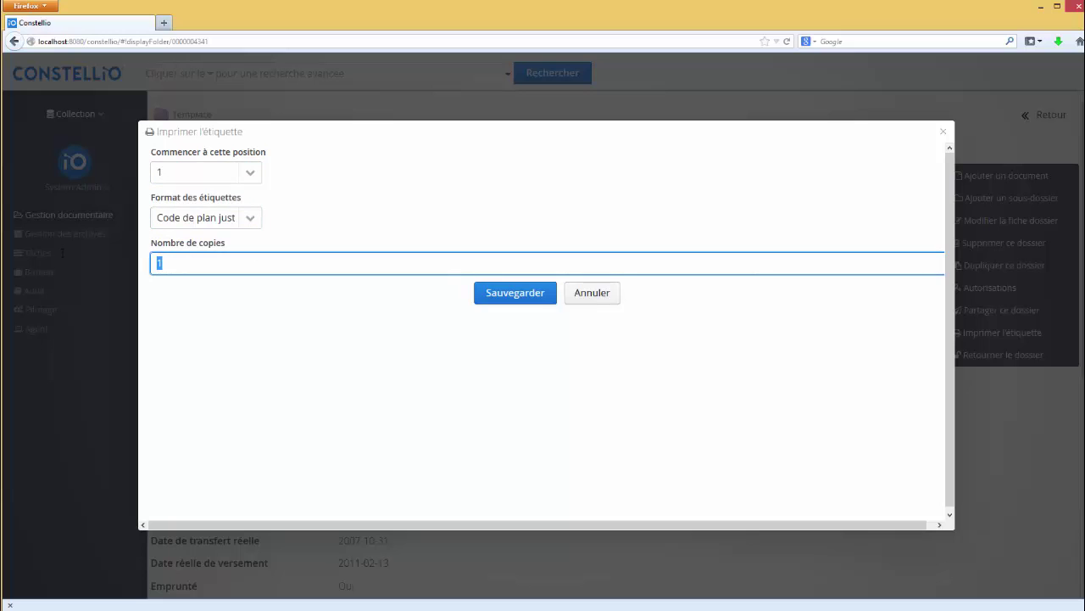
{"action": "left_click", "coordinate": [516, 294]}
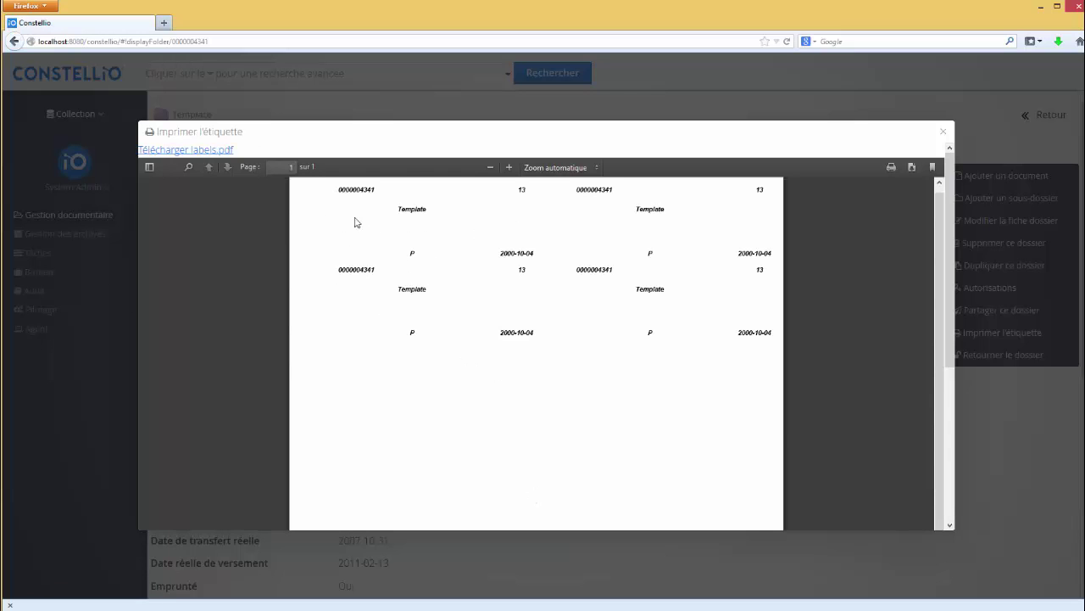
Step: Check the folder number on the label preview, close it, and return to Gestion des archives
{"action": "left_click_drag", "start_coordinate": [534, 220], "coordinate": [354, 210]}
{"action": "left_click", "coordinate": [943, 131]}
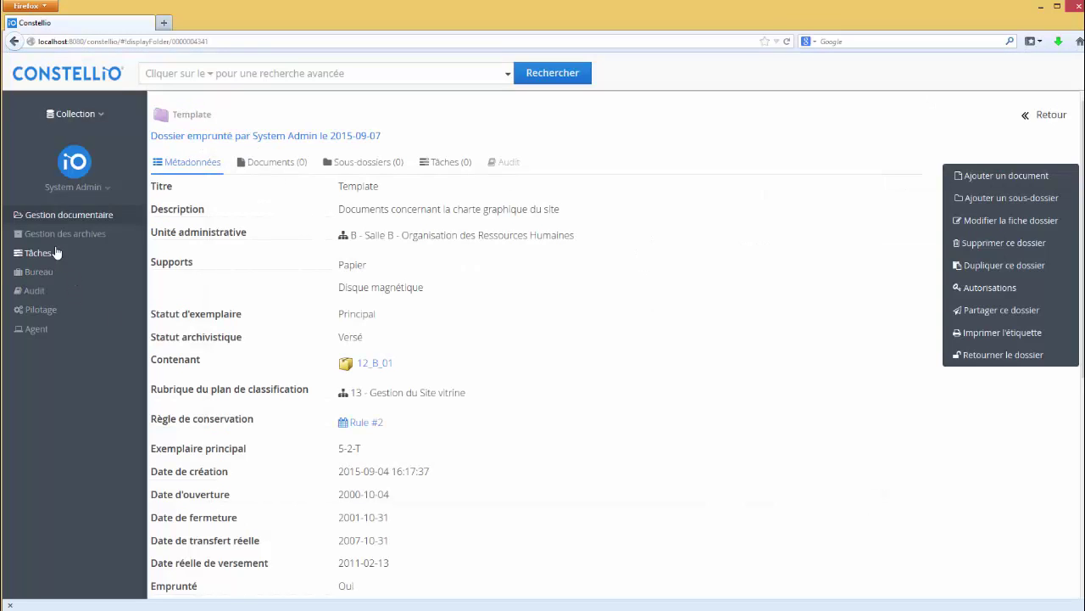
{"action": "left_click", "coordinate": [61, 236]}
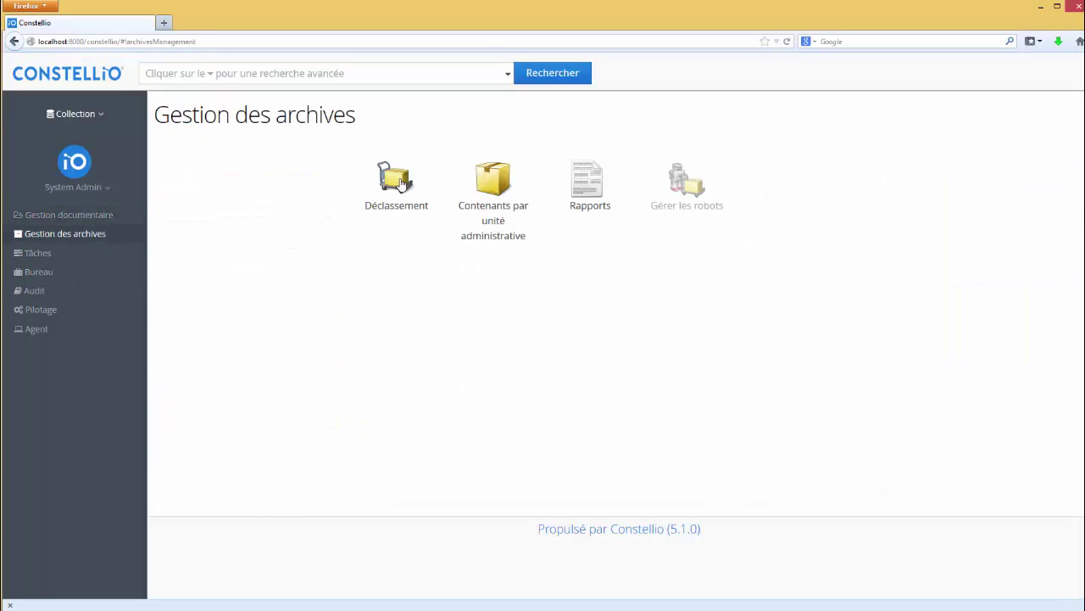
Step: Open the processed list 'Liste de semi actif', then container 10_A_10 from its Contenants table
{"action": "left_click", "coordinate": [485, 183]}
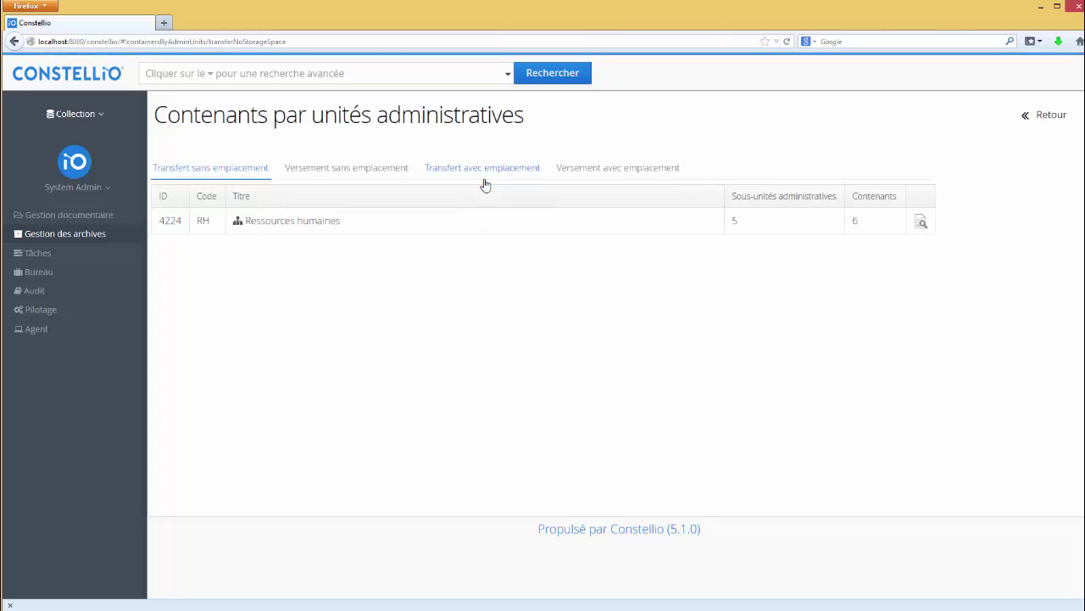
{"action": "left_click", "coordinate": [68, 234]}
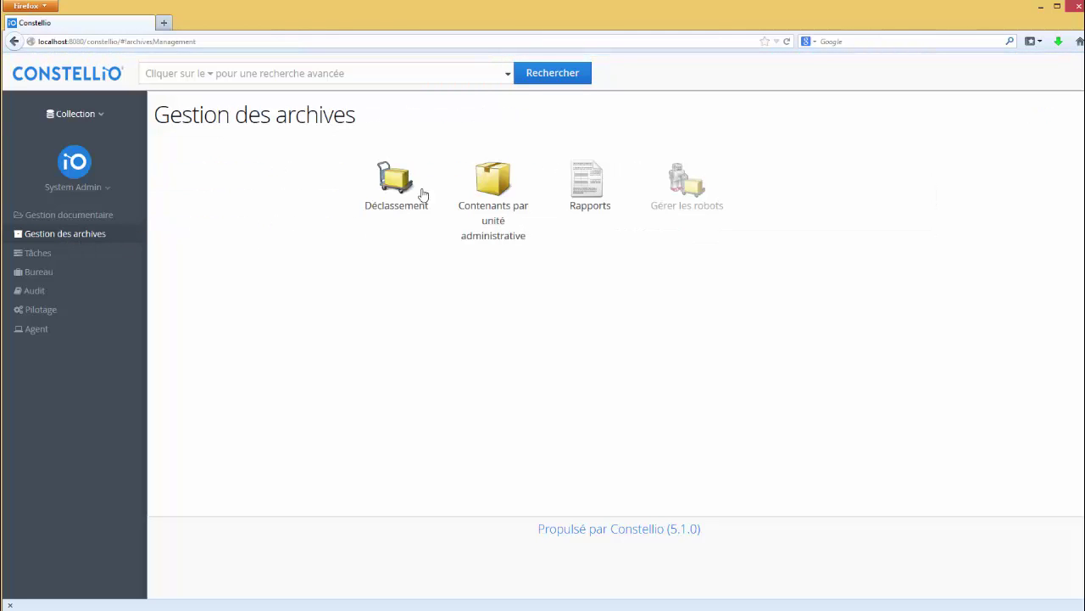
{"action": "left_click", "coordinate": [383, 186]}
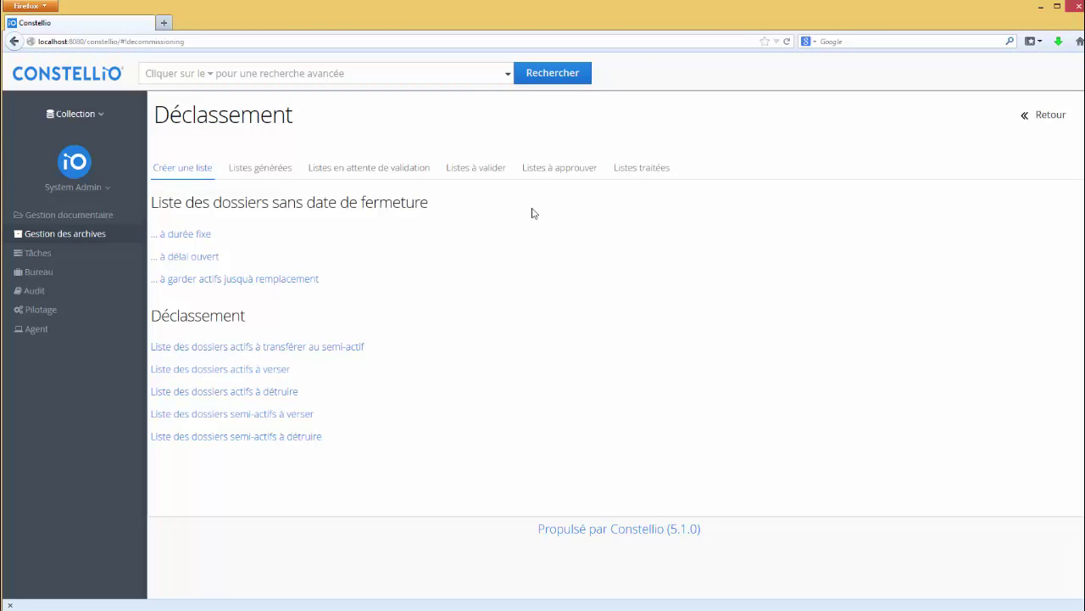
{"action": "left_click", "coordinate": [642, 169]}
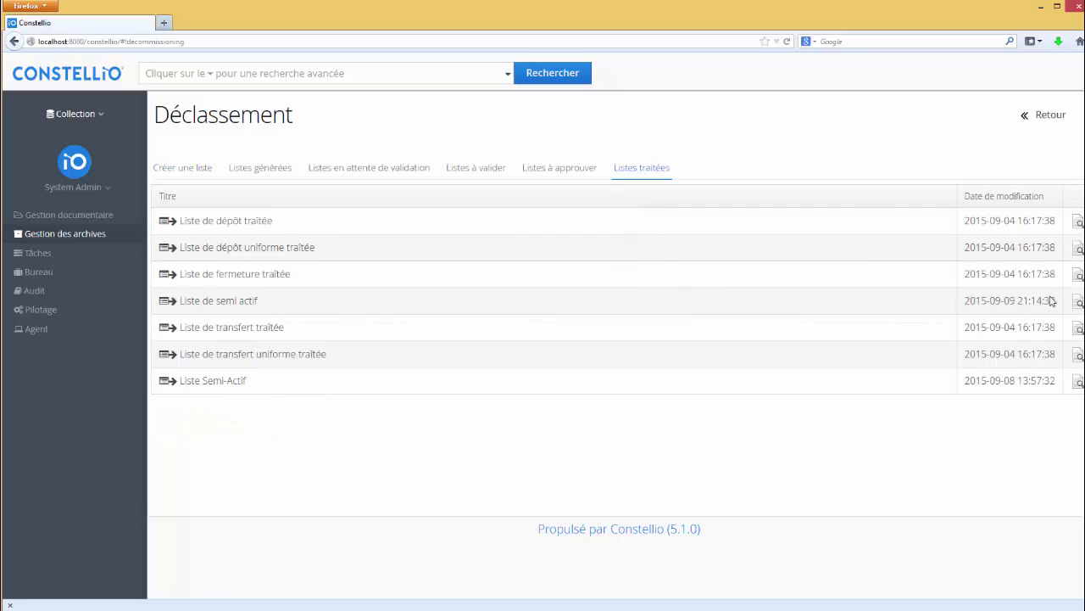
{"action": "left_click", "coordinate": [1077, 302]}
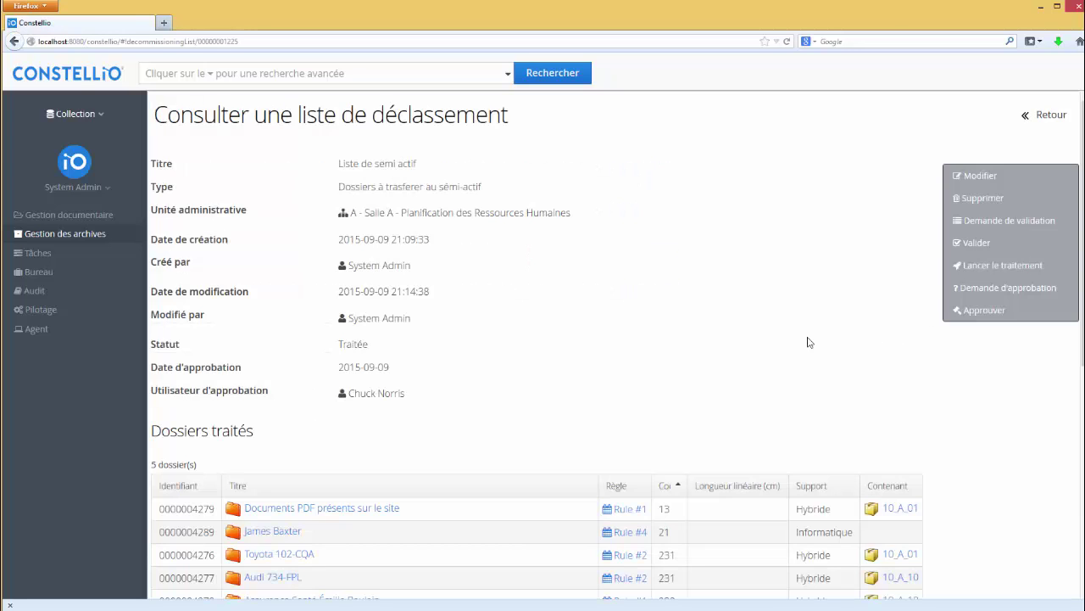
{"action": "scroll", "coordinate": [759, 399], "scroll_direction": "down", "scroll_amount": 5}
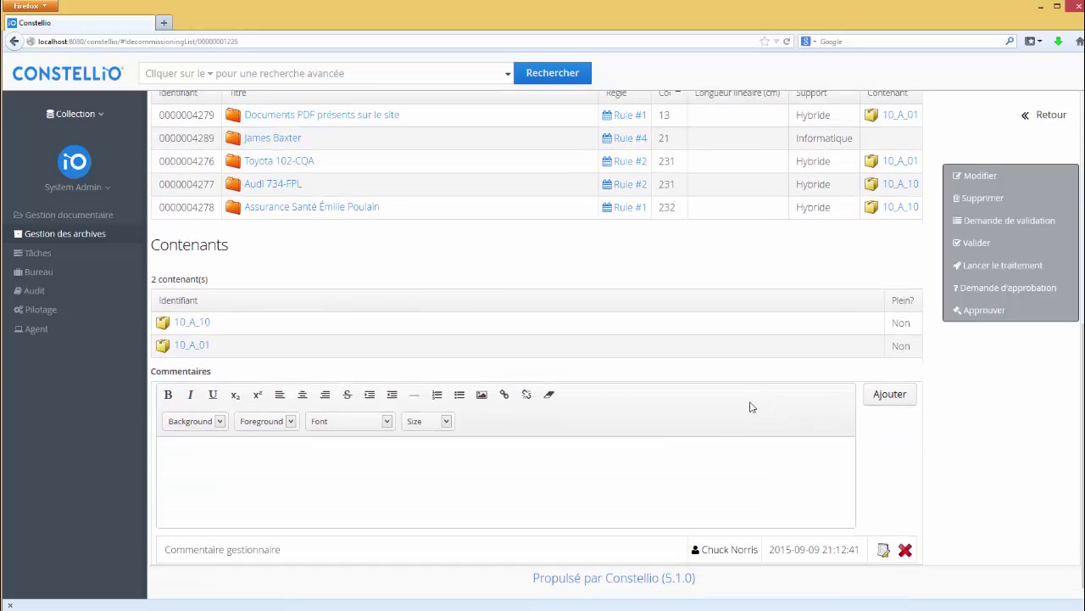
{"action": "left_click", "coordinate": [207, 329]}
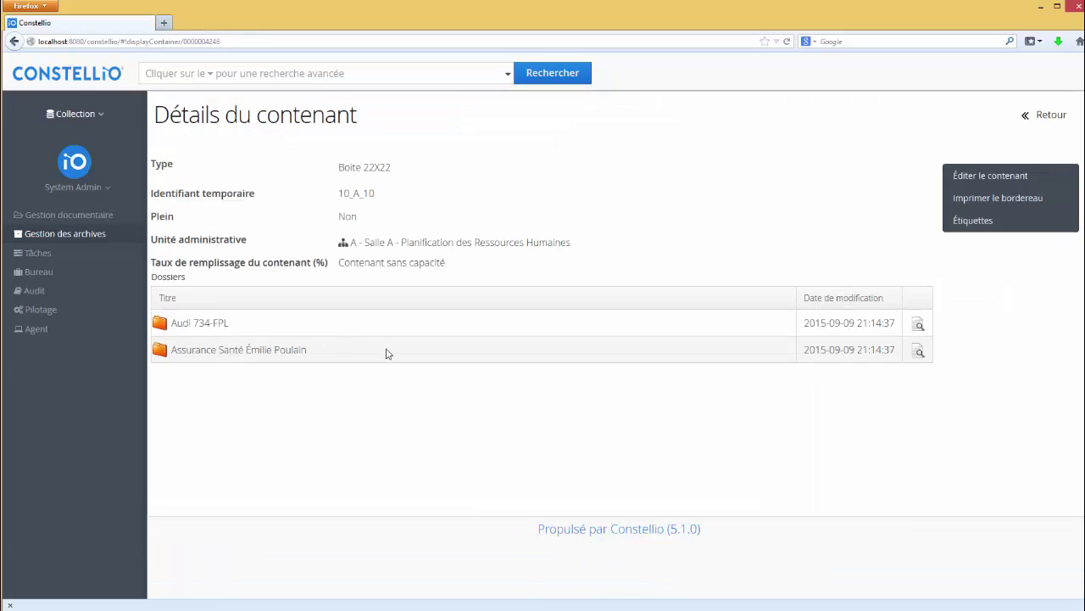
Step: Preview the Transfer.pdf slip for container 10_A_10 and scroll through its two folders
{"action": "left_click", "coordinate": [991, 226]}
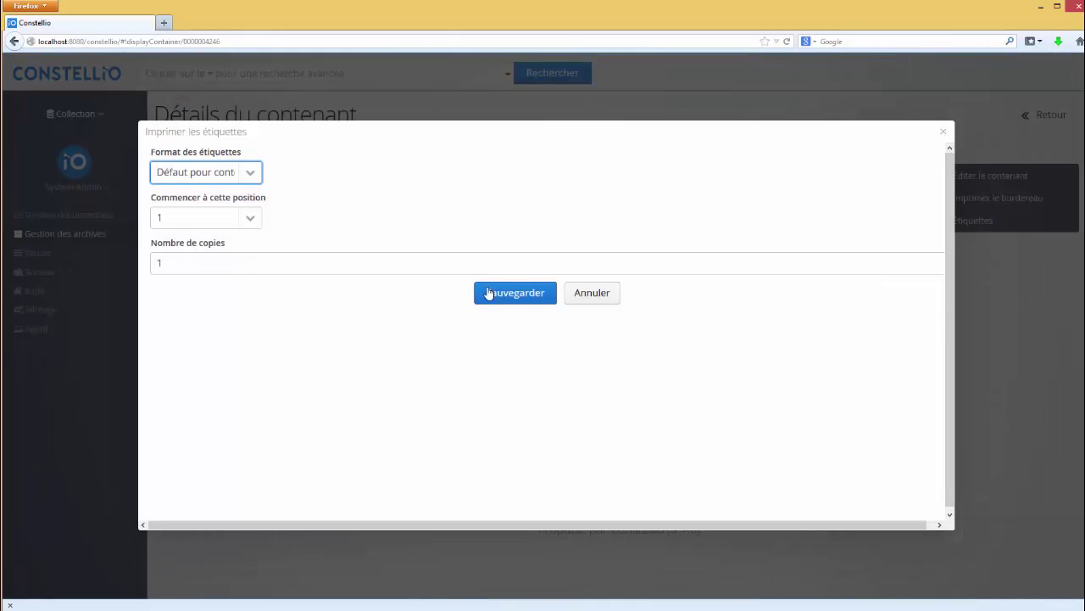
{"action": "left_click", "coordinate": [949, 136]}
{"action": "left_click", "coordinate": [1014, 202]}
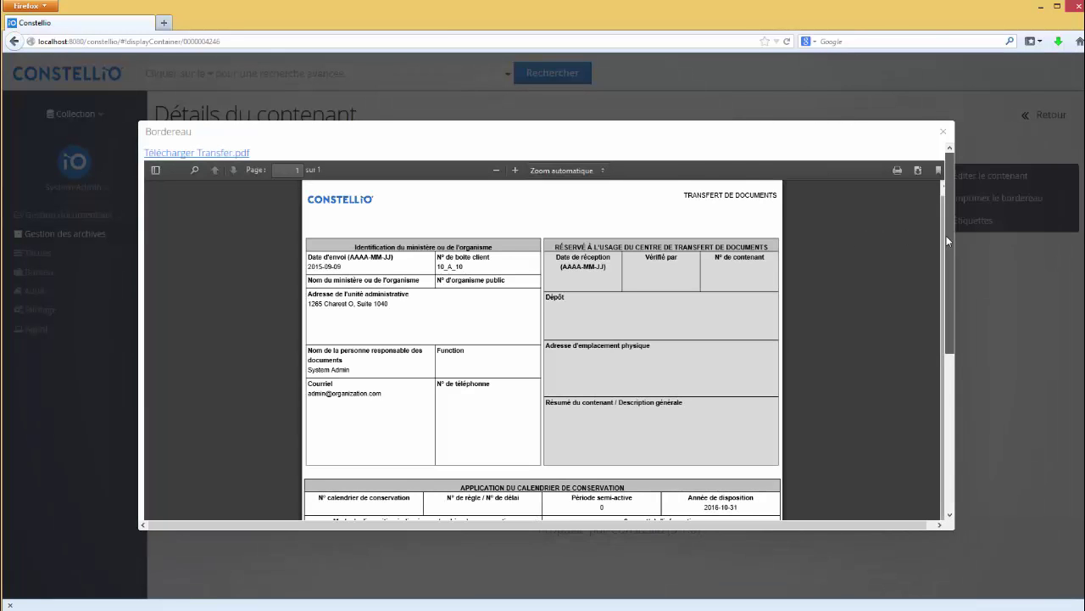
{"action": "scroll", "coordinate": [948, 242], "scroll_direction": "down", "scroll_amount": 1}
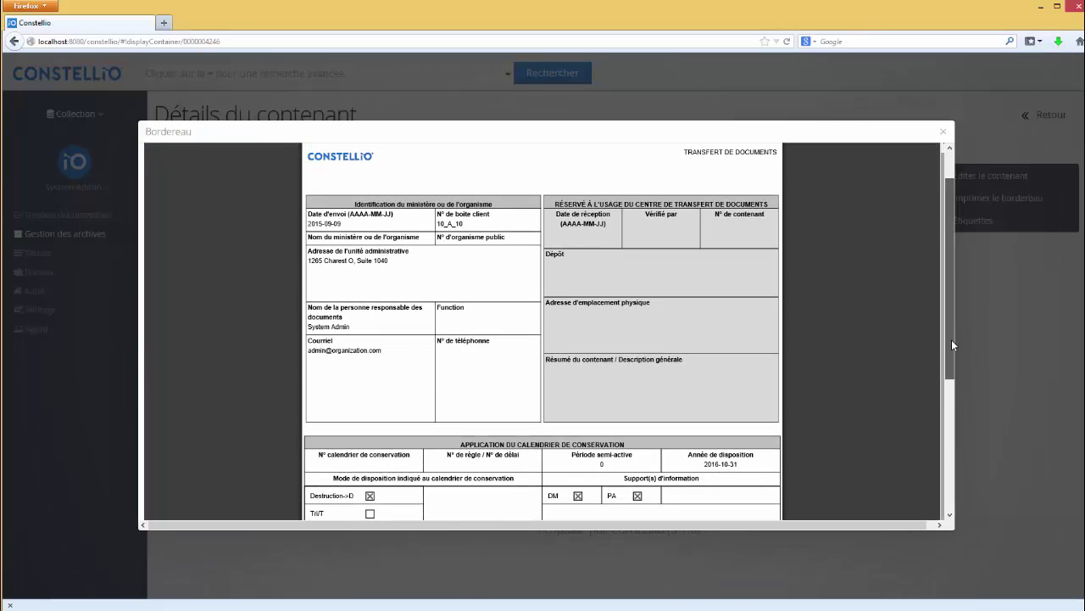
{"action": "scroll", "coordinate": [951, 339], "scroll_direction": "down", "scroll_amount": 4}
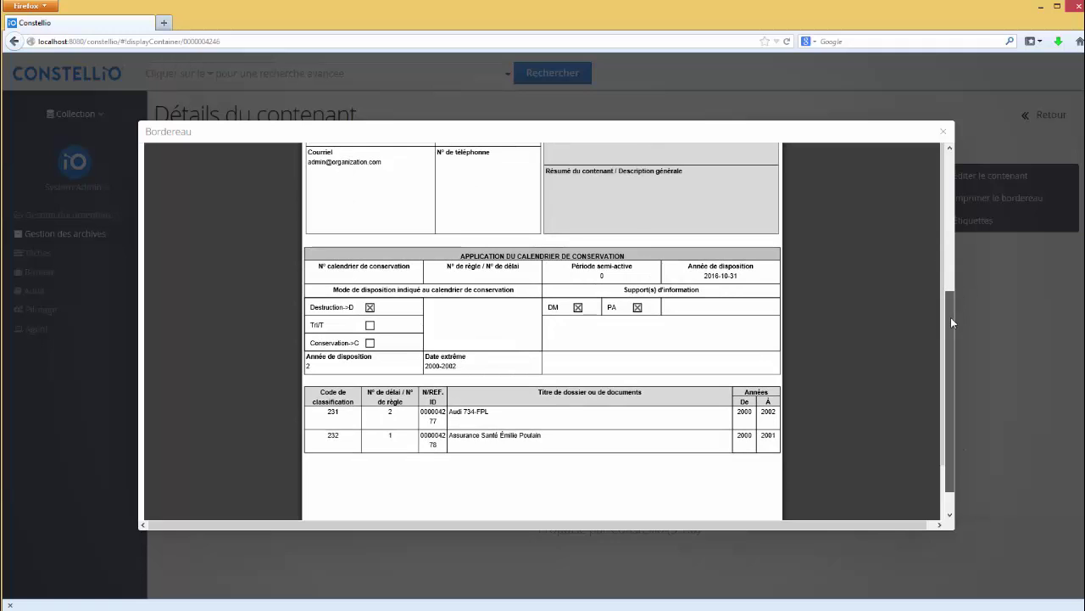
{"action": "left_click_drag", "start_coordinate": [950, 322], "coordinate": [953, 178]}
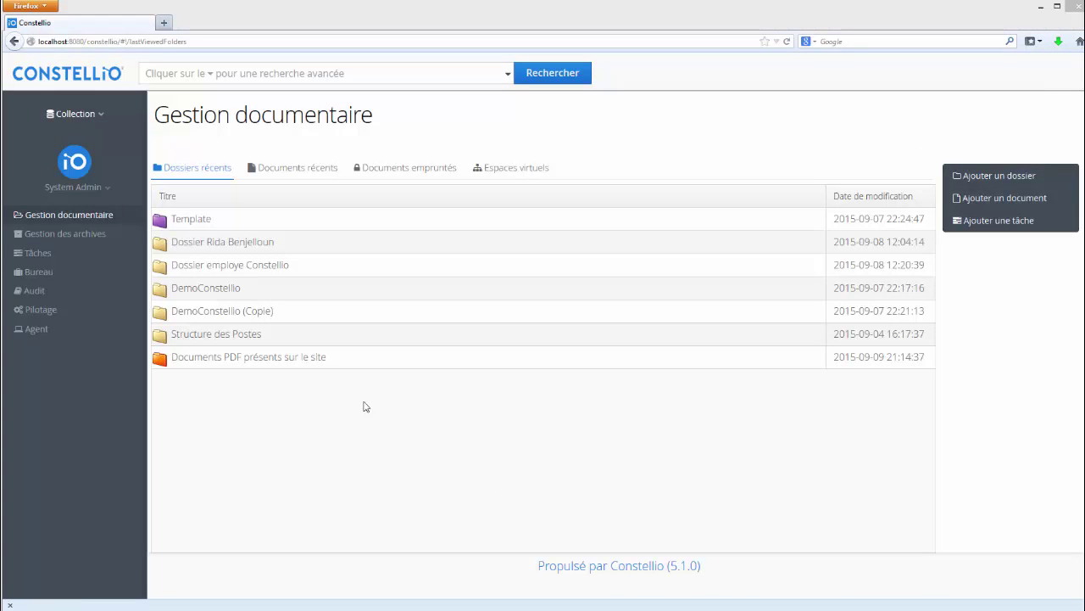
Step: View the 18 open user sessions in the system usage audit report, then return to the Audit overview
{"action": "left_click", "coordinate": [36, 291]}
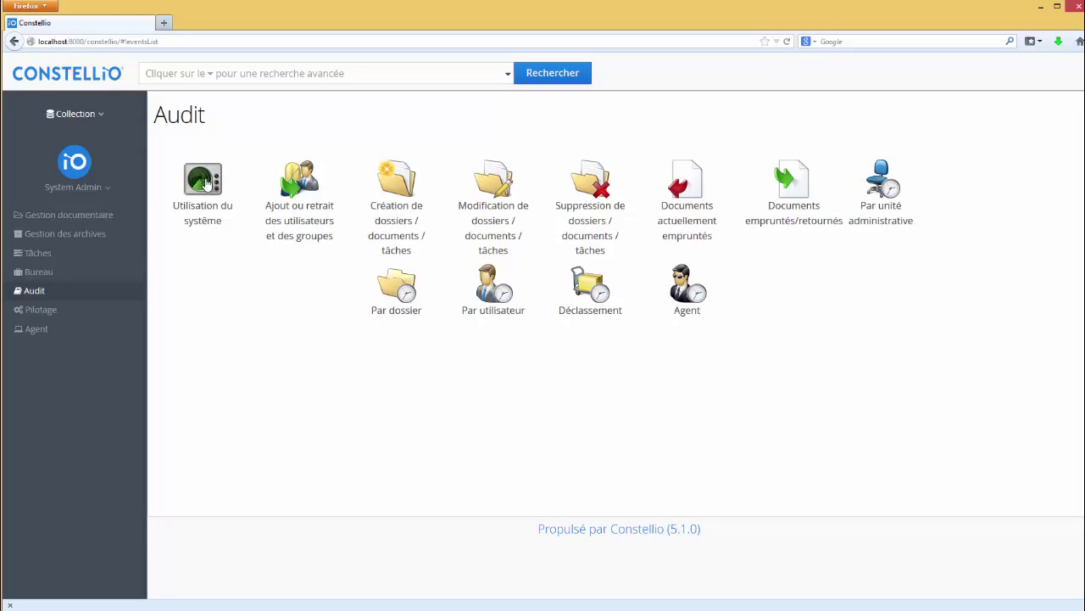
{"action": "left_click", "coordinate": [206, 184]}
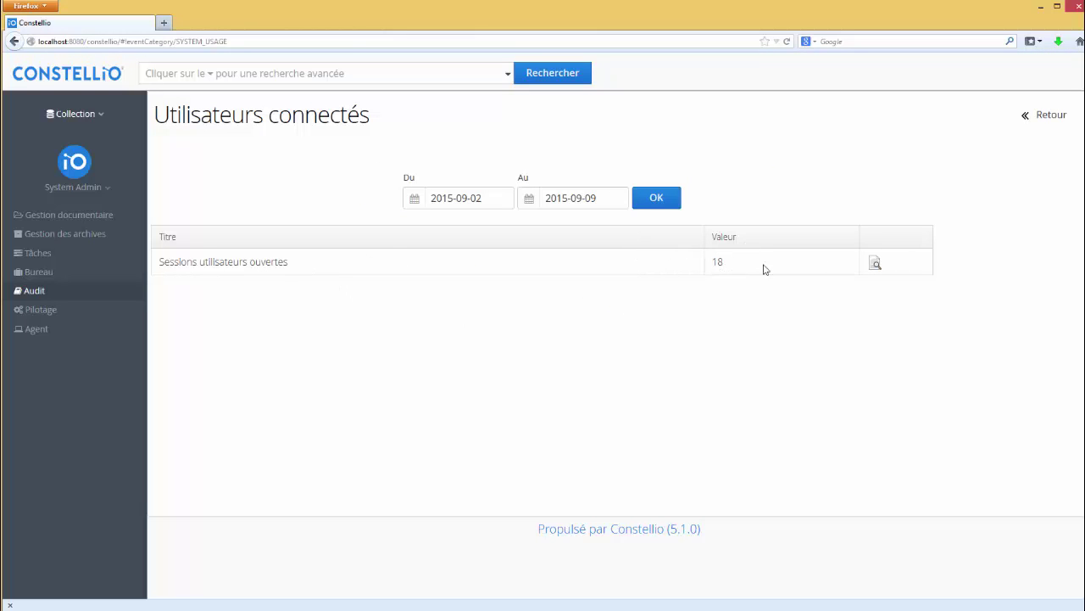
{"action": "left_click", "coordinate": [875, 263]}
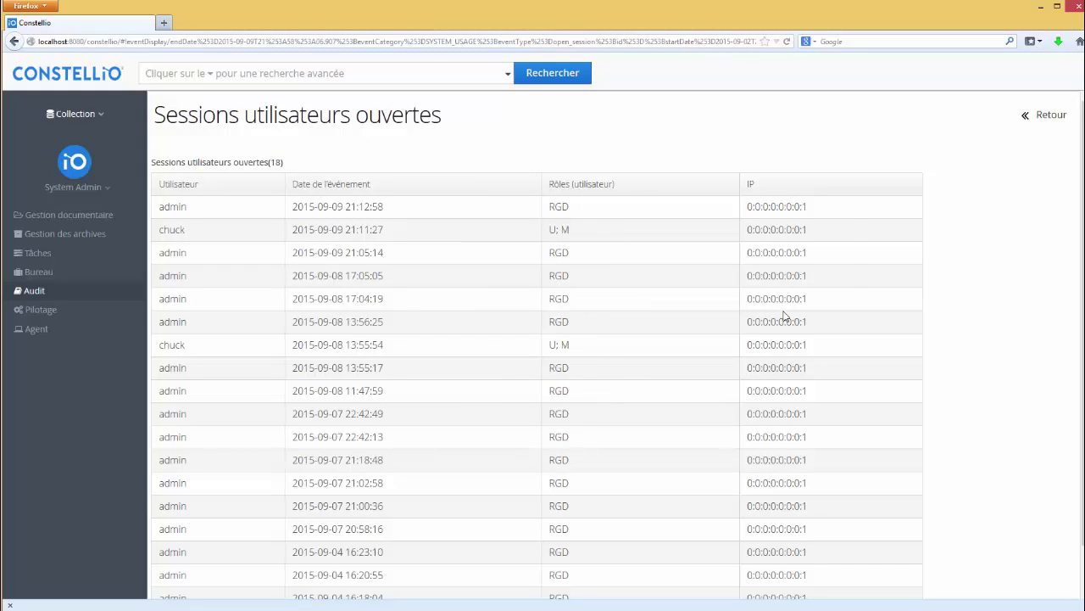
{"action": "left_click", "coordinate": [1051, 117]}
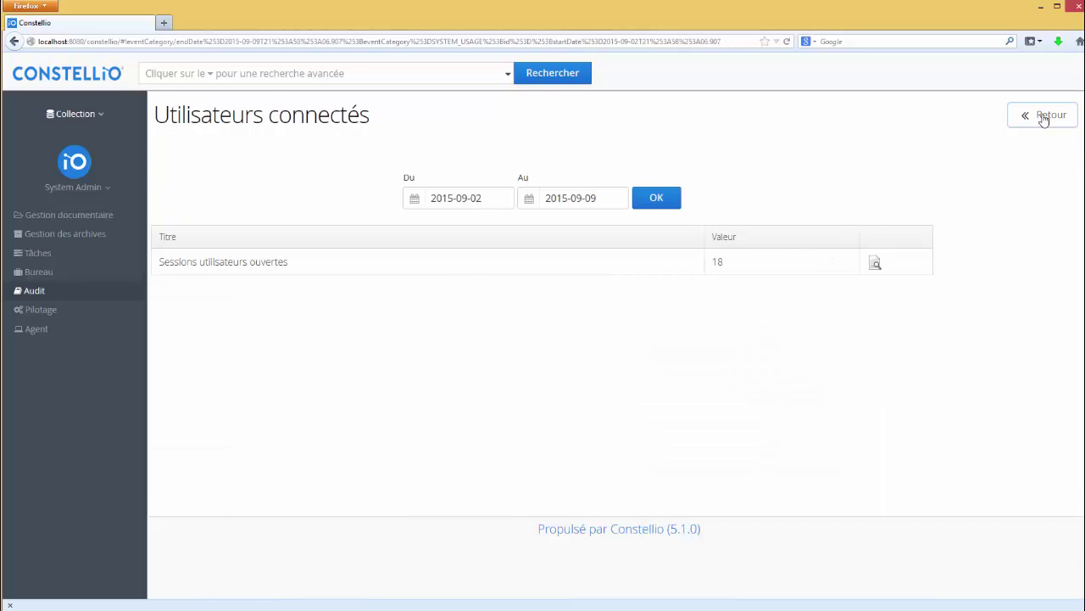
{"action": "left_click", "coordinate": [1048, 116]}
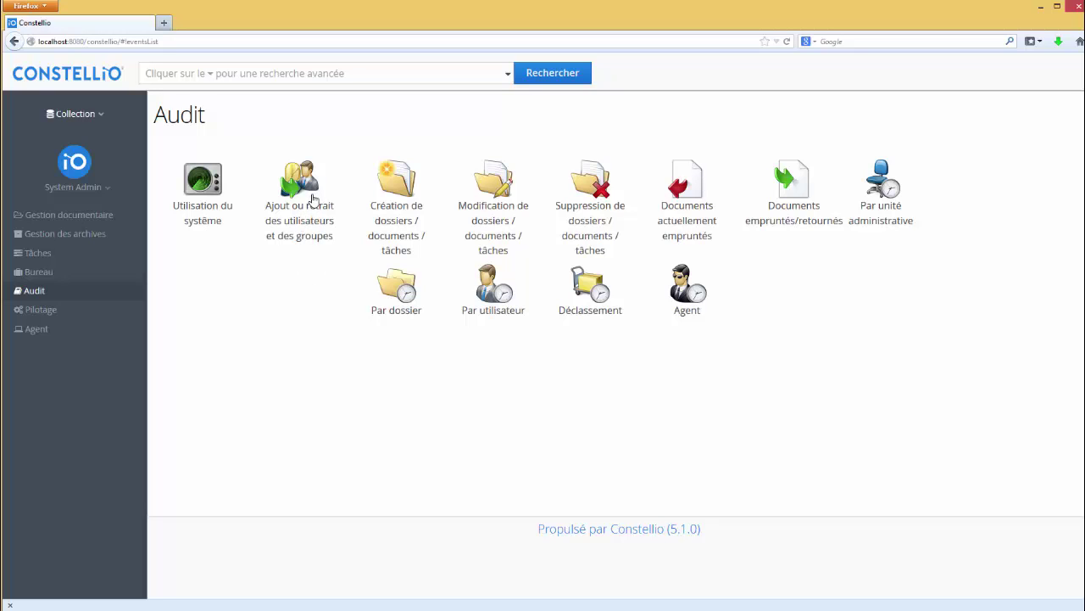
{"action": "left_click", "coordinate": [398, 195]}
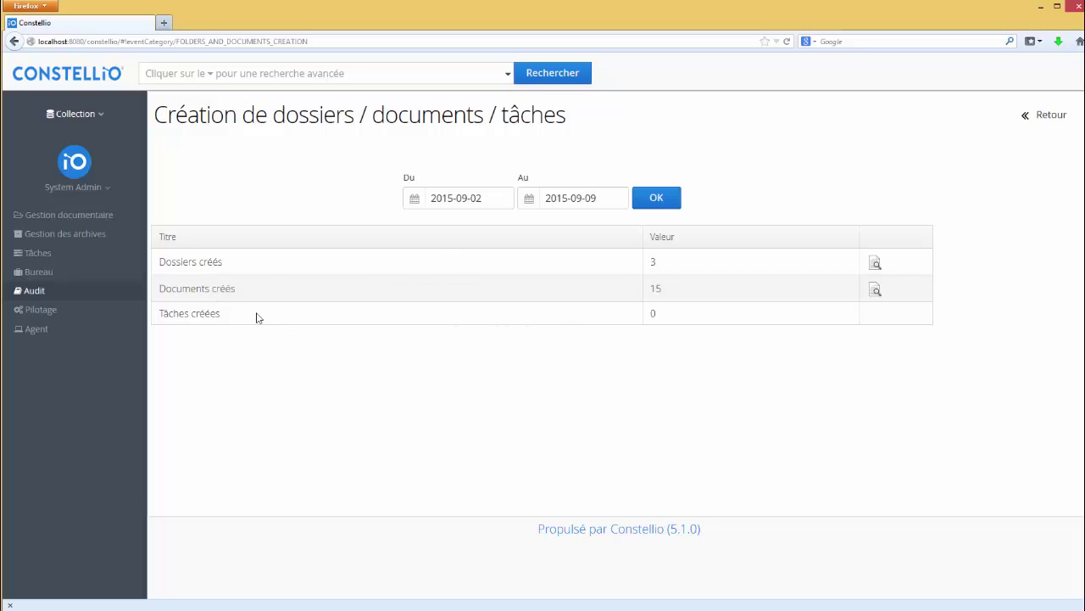
{"action": "left_click", "coordinate": [876, 263]}
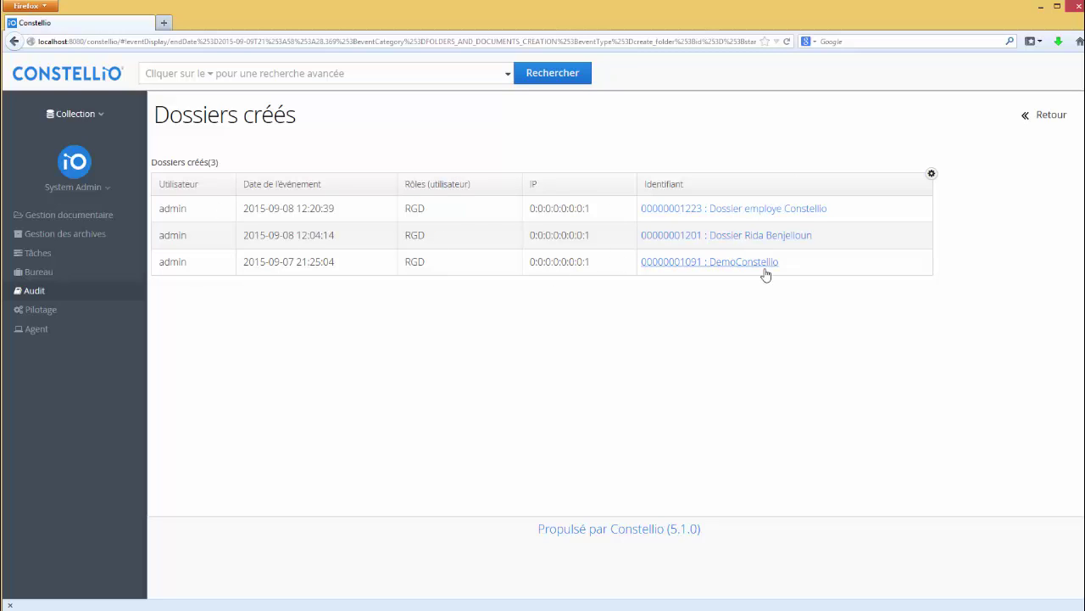
{"action": "left_click", "coordinate": [1041, 124]}
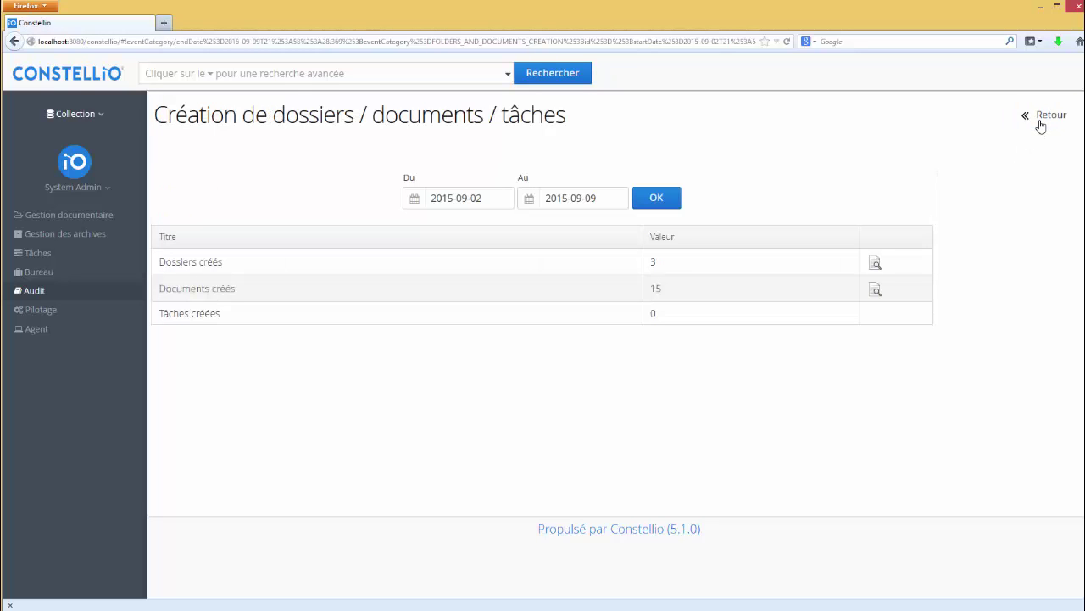
{"action": "left_click", "coordinate": [876, 291]}
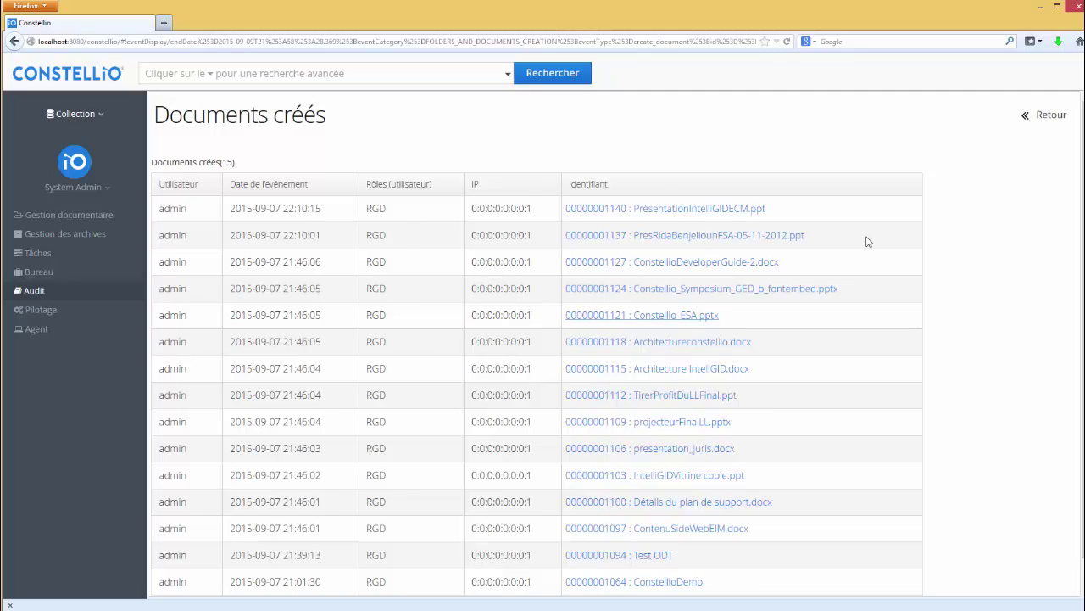
{"action": "left_click", "coordinate": [1045, 118]}
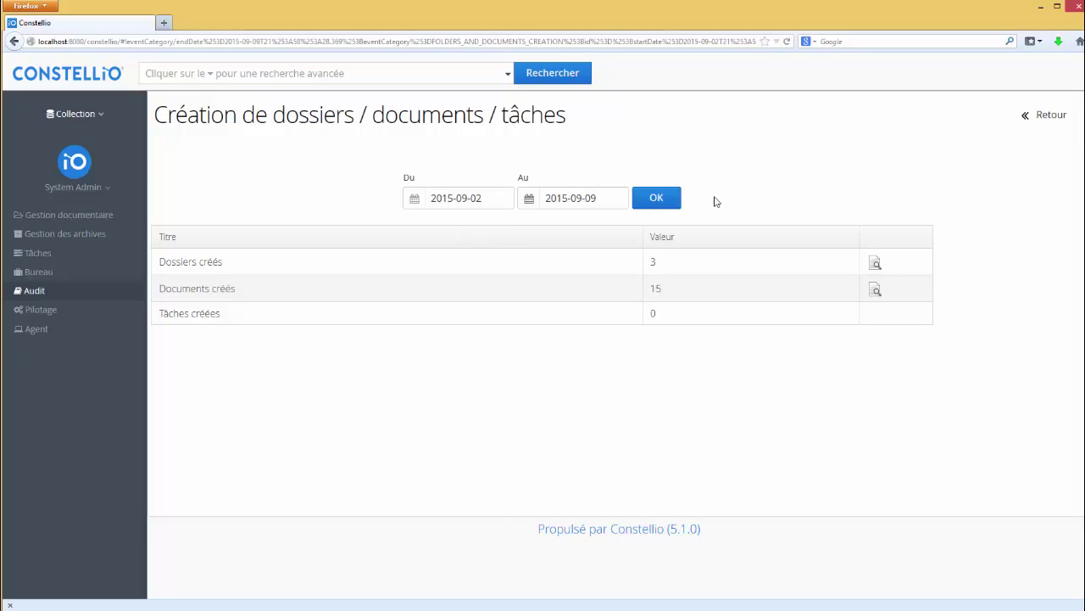
{"action": "left_click", "coordinate": [1042, 125]}
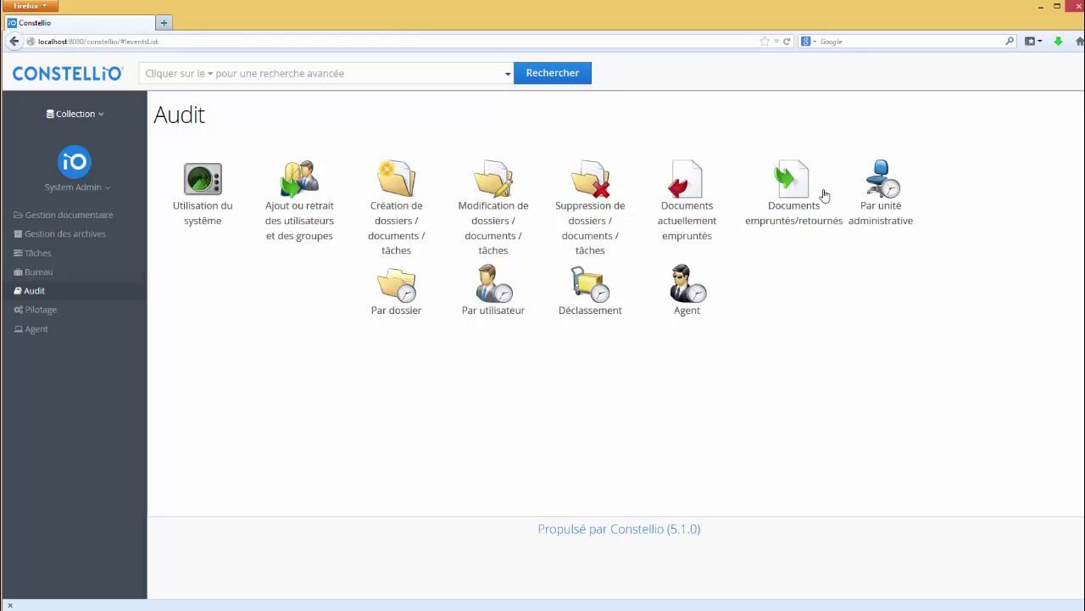
{"action": "left_click", "coordinate": [886, 182]}
{"action": "left_click", "coordinate": [281, 183]}
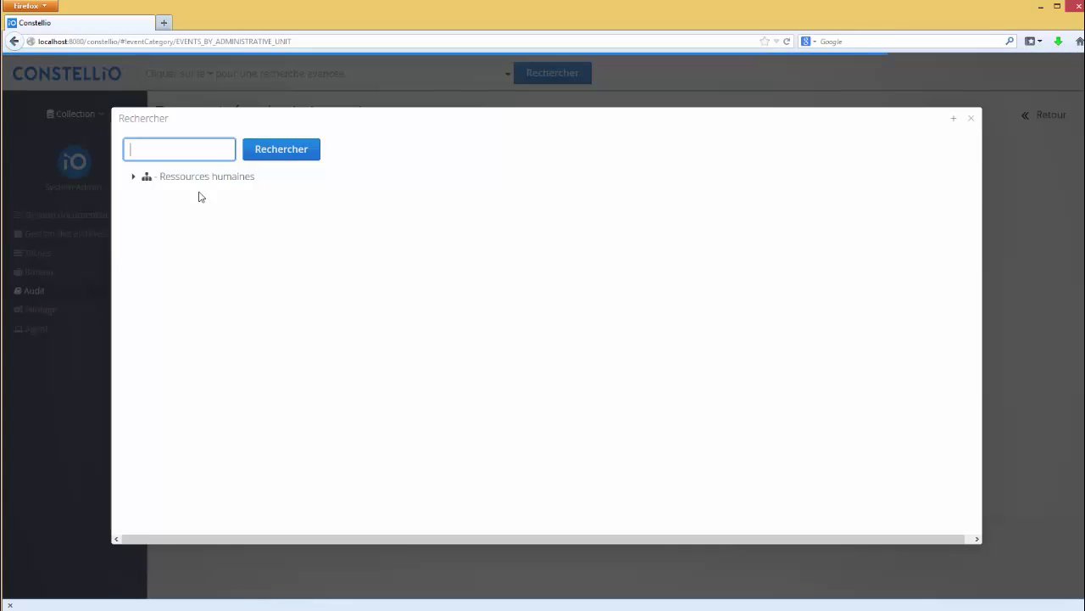
{"action": "left_click", "coordinate": [199, 176]}
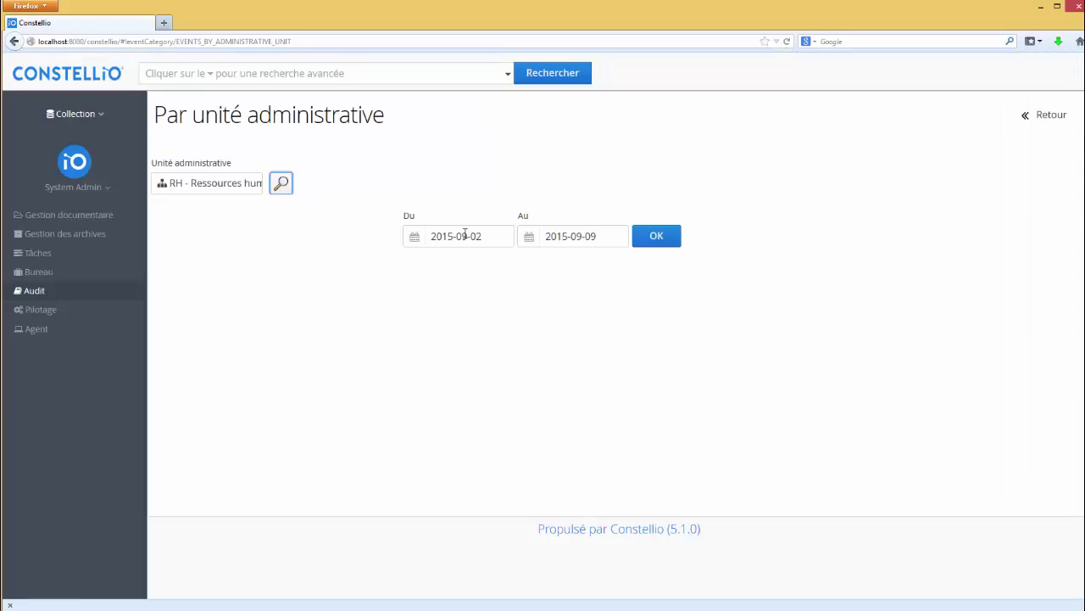
{"action": "left_click", "coordinate": [658, 242]}
{"action": "scroll", "coordinate": [901, 330], "scroll_direction": "down", "scroll_amount": 1}
{"action": "scroll", "coordinate": [898, 342], "scroll_direction": "down", "scroll_amount": 2}
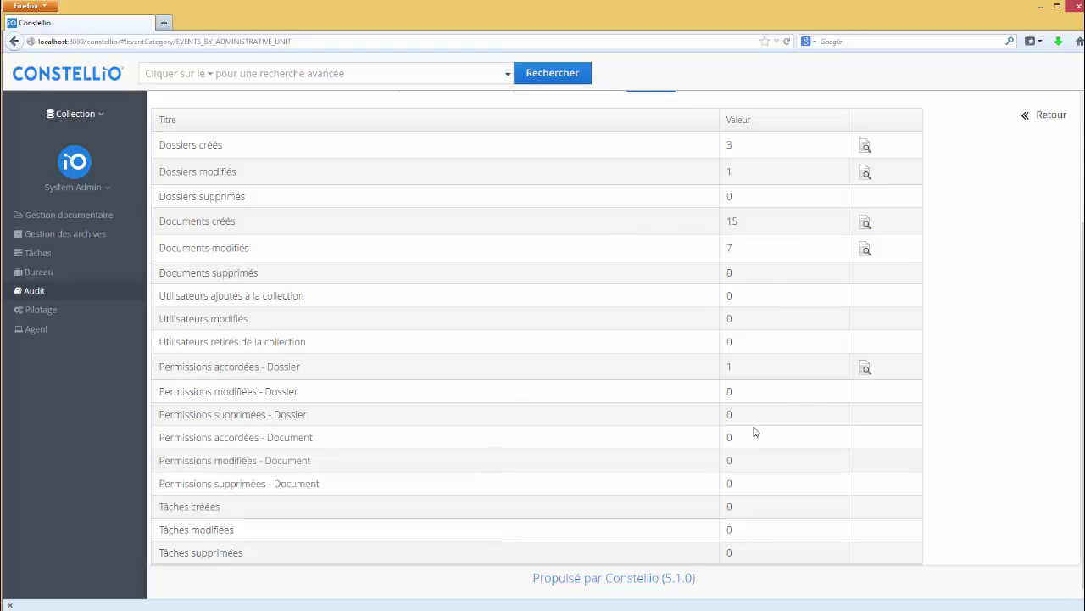
{"action": "scroll", "coordinate": [798, 343], "scroll_direction": "up", "scroll_amount": 5}
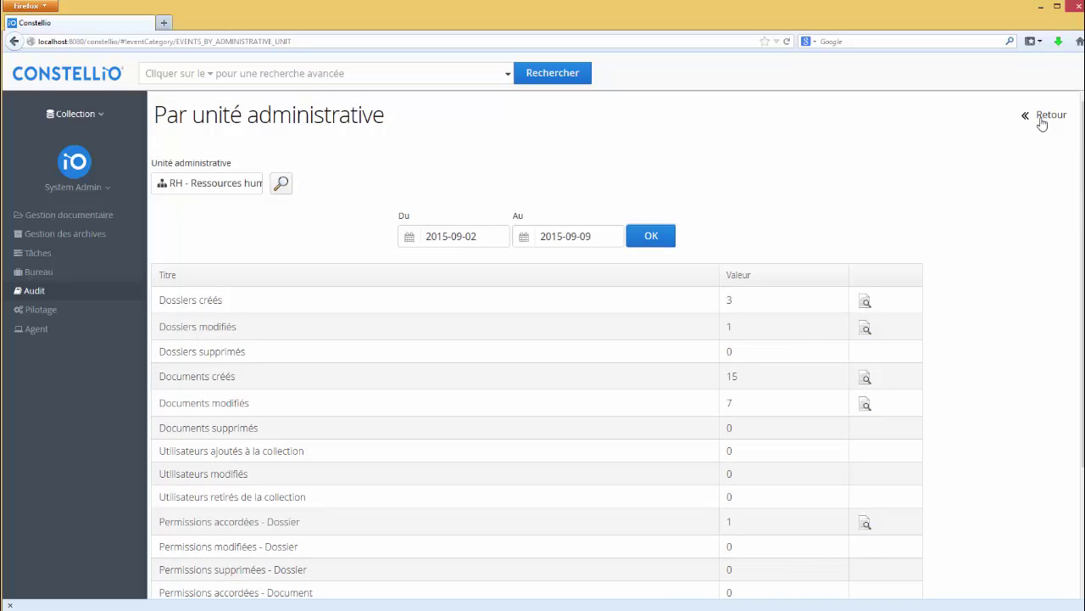
{"action": "left_click", "coordinate": [1039, 117]}
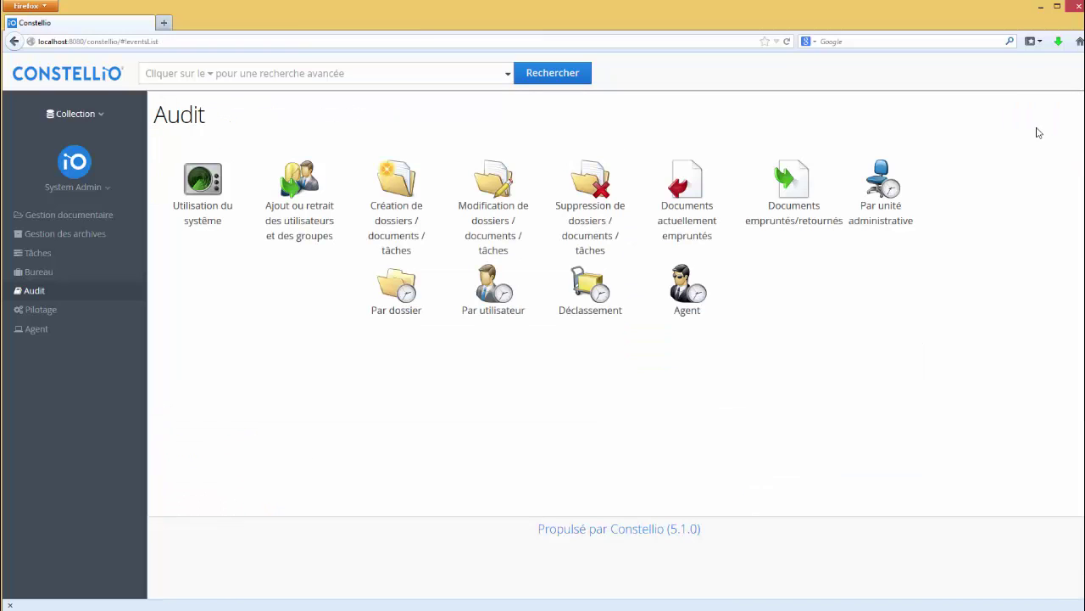
{"action": "left_click", "coordinate": [398, 297]}
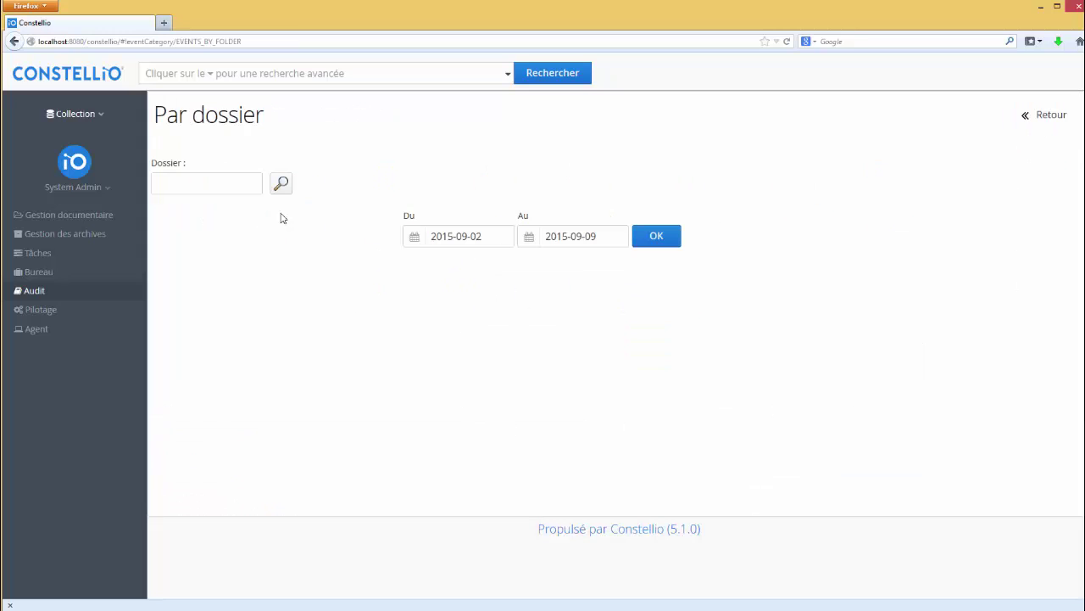
{"action": "left_click", "coordinate": [207, 184]}
{"action": "type", "text": "co"}
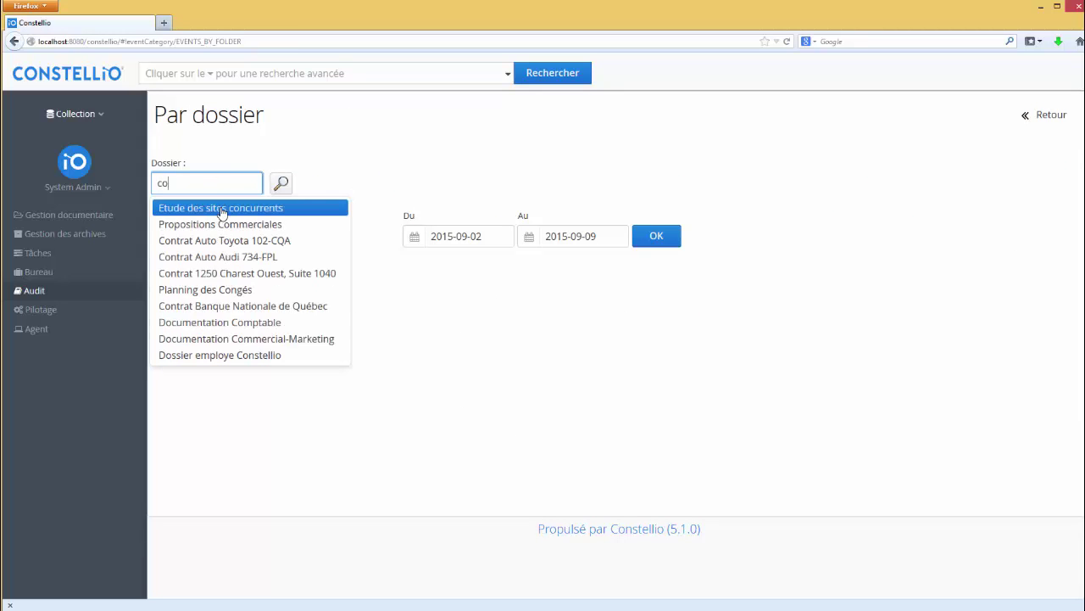
{"action": "type", "text": "nst"}
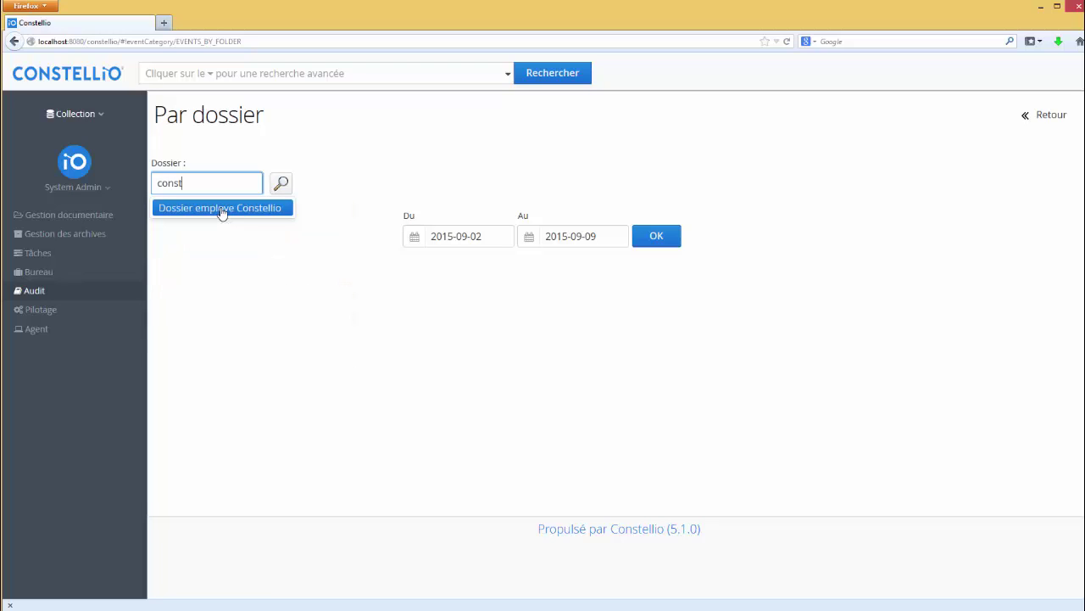
{"action": "left_click", "coordinate": [222, 208]}
{"action": "left_click", "coordinate": [657, 246]}
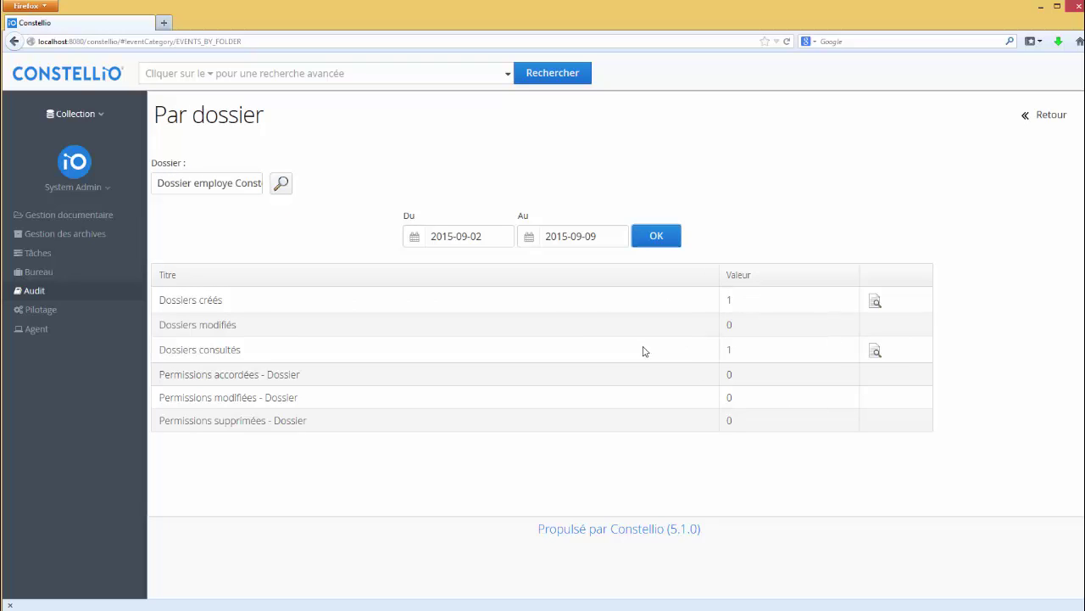
{"action": "left_click", "coordinate": [1045, 118]}
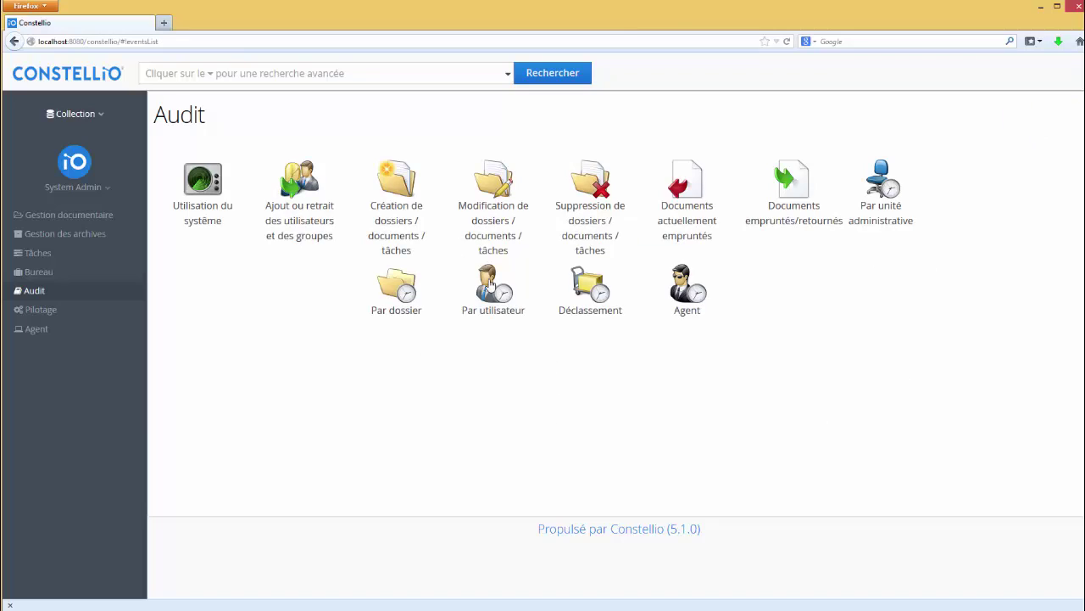
{"action": "left_click", "coordinate": [491, 287]}
{"action": "left_click", "coordinate": [163, 184]}
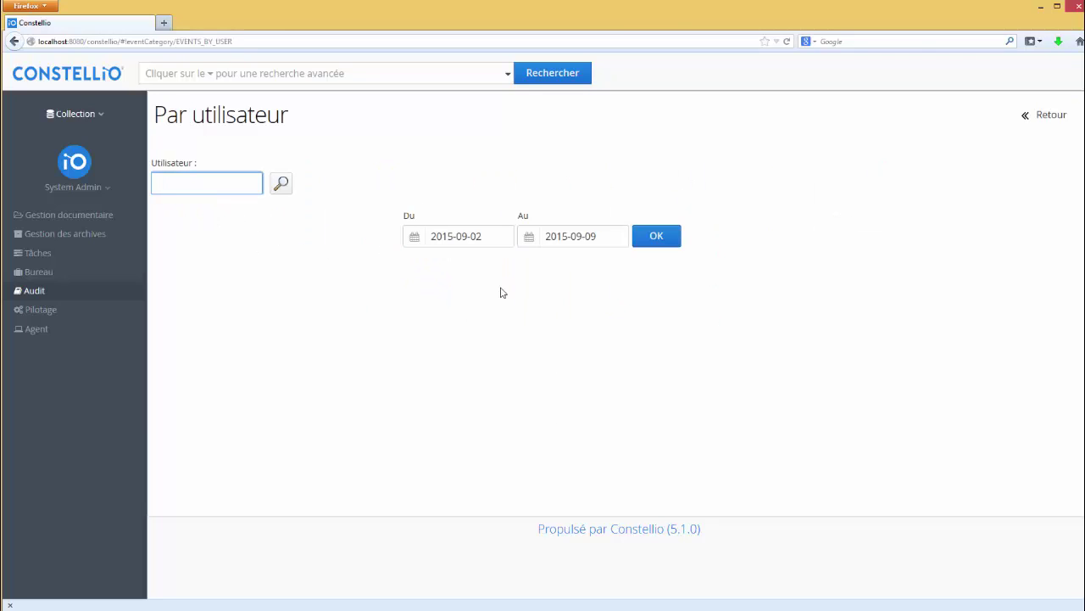
{"action": "type", "text": "a"}
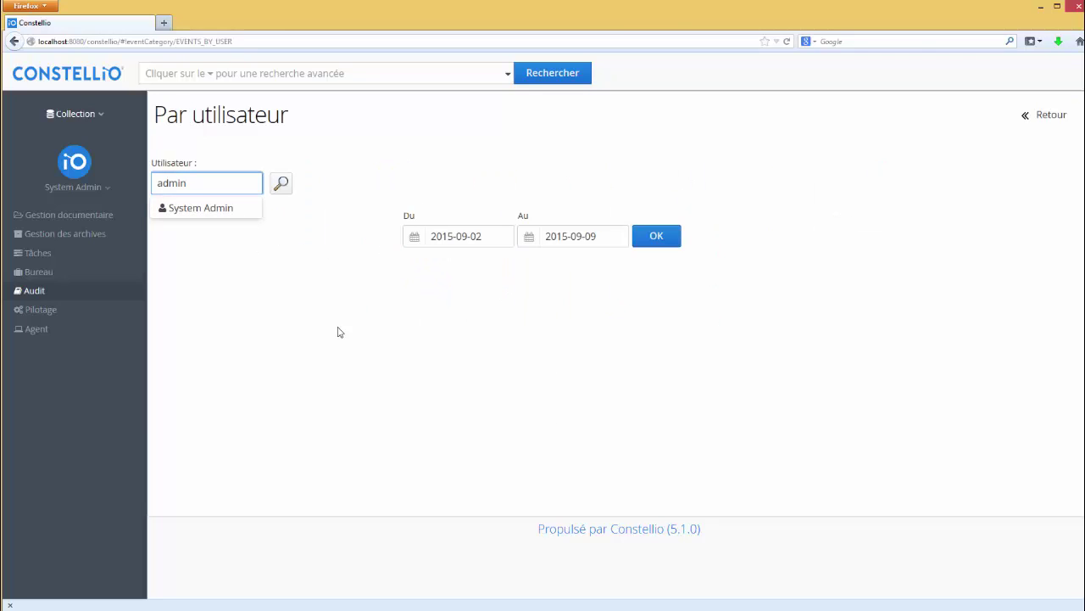
{"action": "type", "text": "dmin"}
{"action": "left_click", "coordinate": [211, 217]}
{"action": "left_click", "coordinate": [281, 183]}
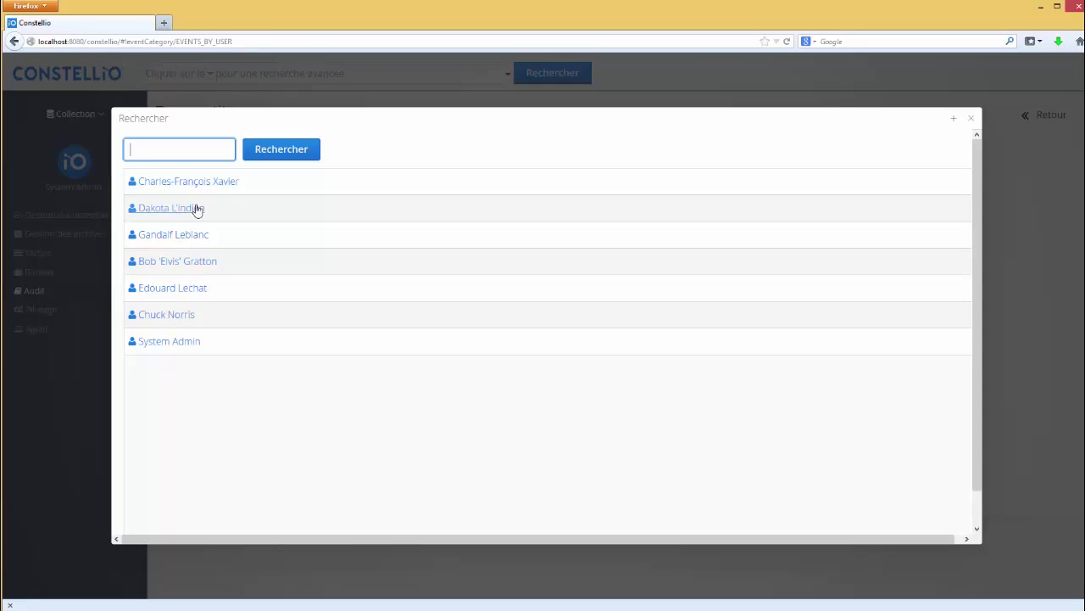
{"action": "left_click", "coordinate": [195, 210]}
{"action": "left_click", "coordinate": [971, 118]}
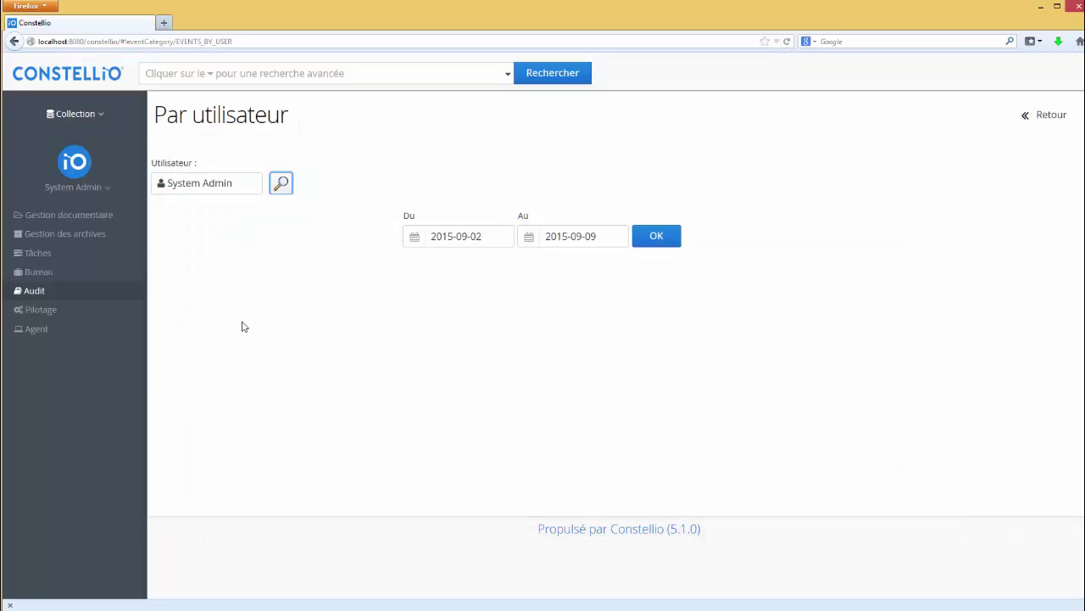
{"action": "left_click", "coordinate": [654, 237]}
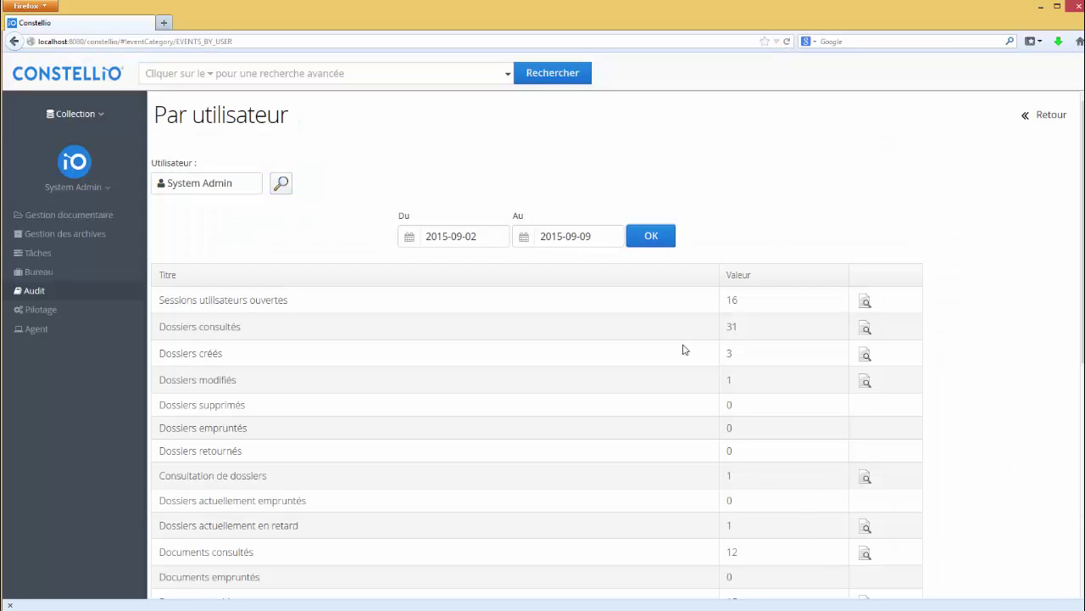
{"action": "scroll", "coordinate": [753, 441], "scroll_direction": "down", "scroll_amount": 6}
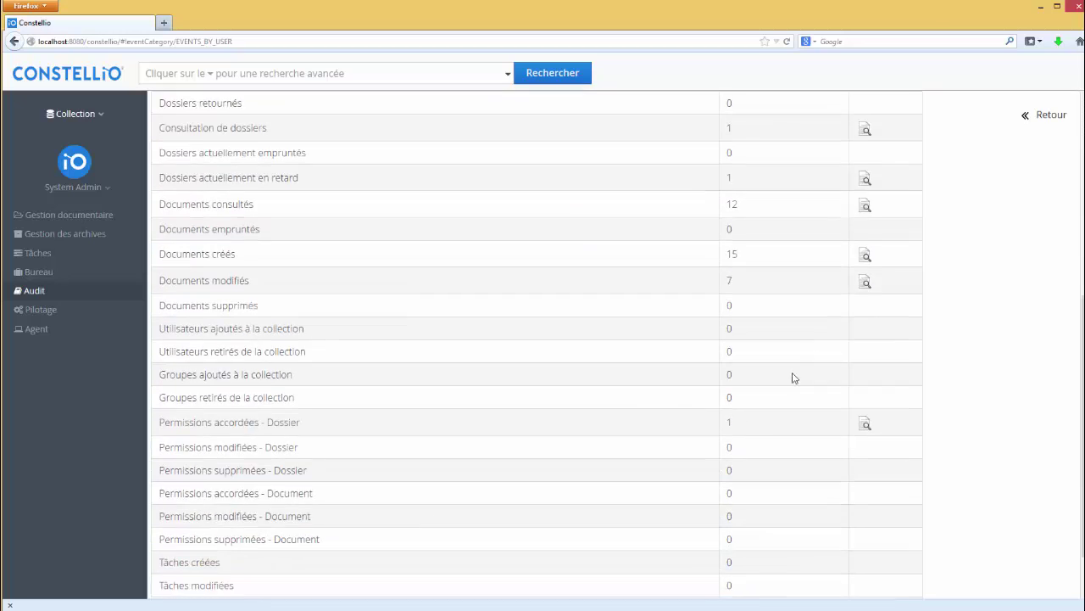
{"action": "scroll", "coordinate": [795, 387], "scroll_direction": "up", "scroll_amount": 6}
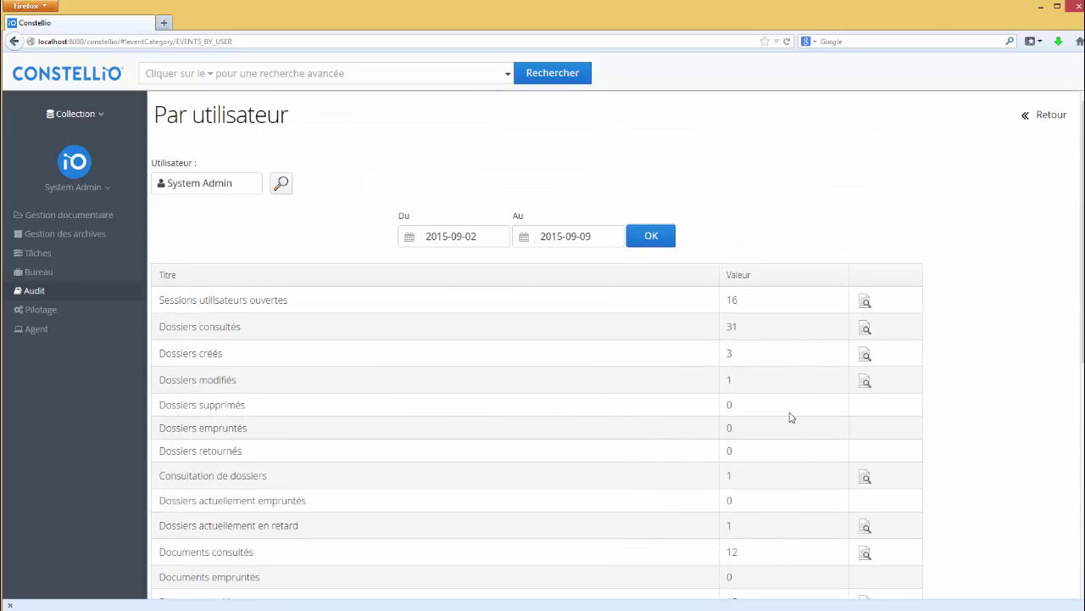
{"action": "left_click", "coordinate": [865, 328]}
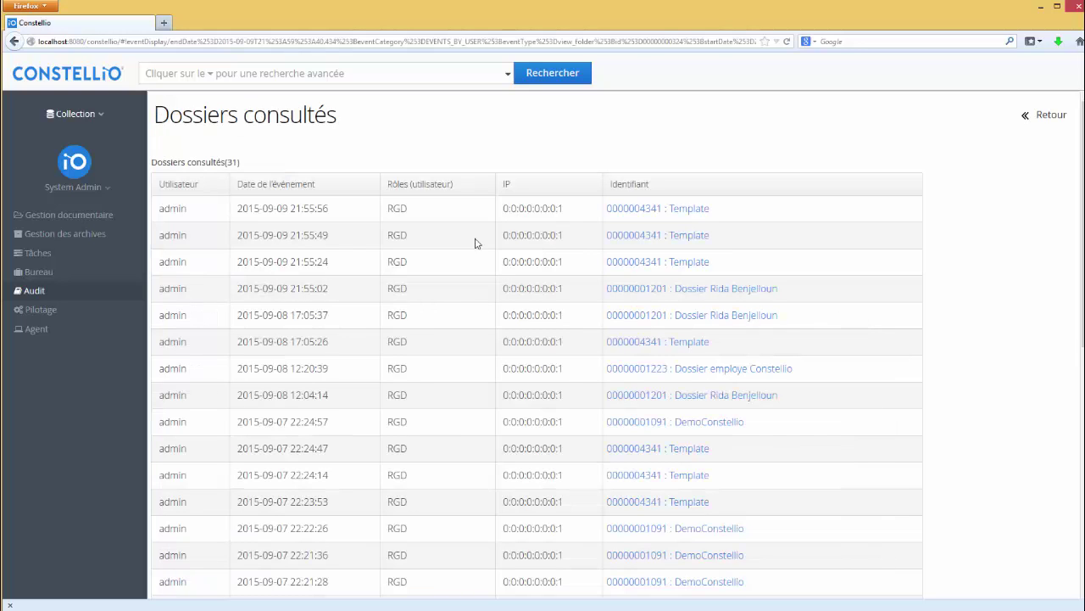
{"action": "scroll", "coordinate": [746, 280], "scroll_direction": "down", "scroll_amount": 5}
{"action": "scroll", "coordinate": [704, 330], "scroll_direction": "up", "scroll_amount": 5}
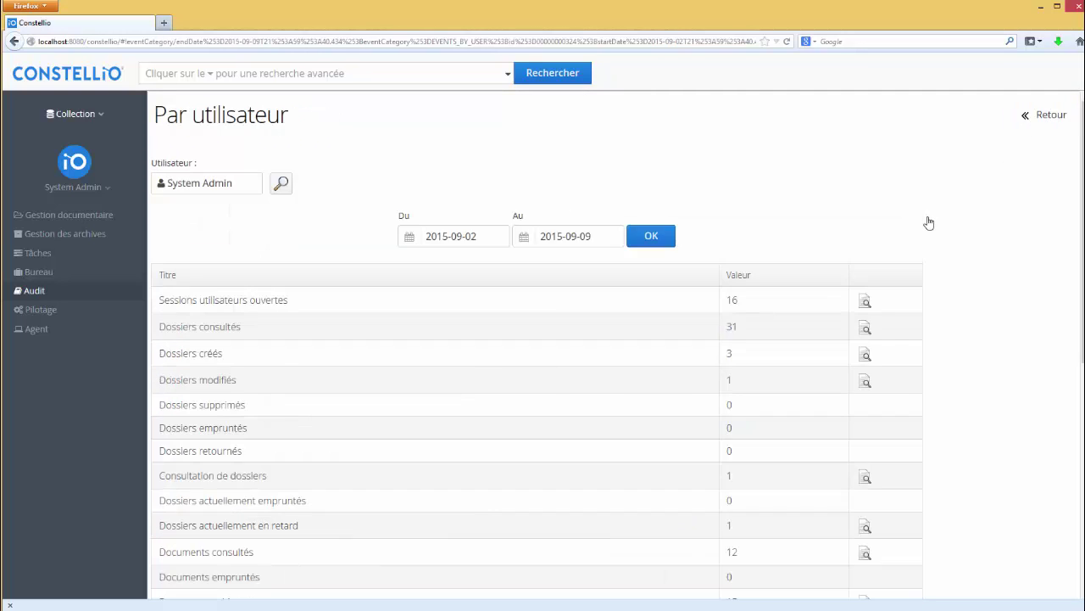
{"action": "left_click", "coordinate": [1048, 114]}
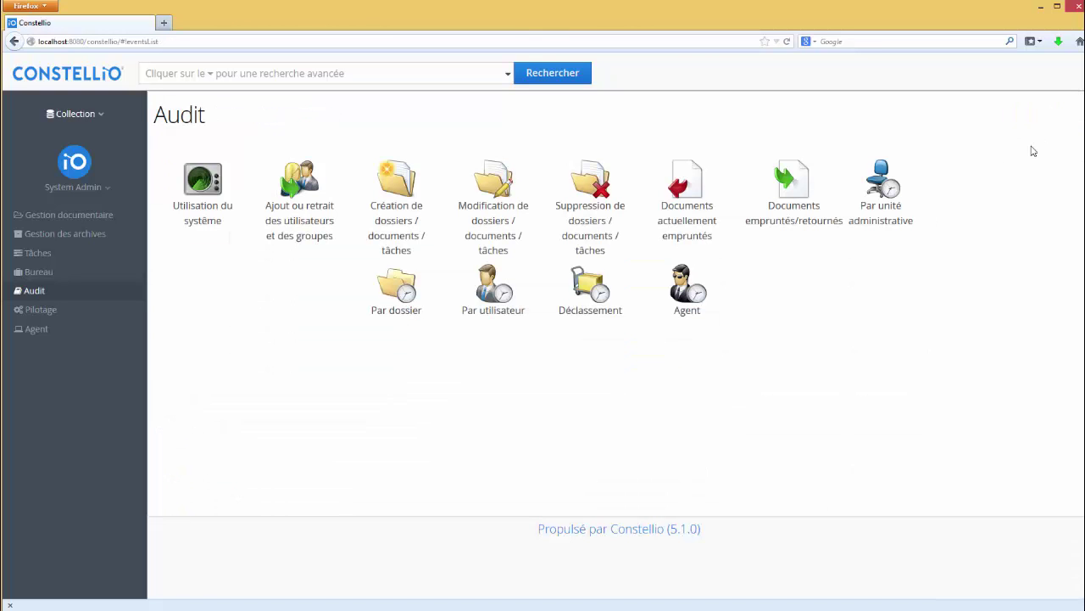